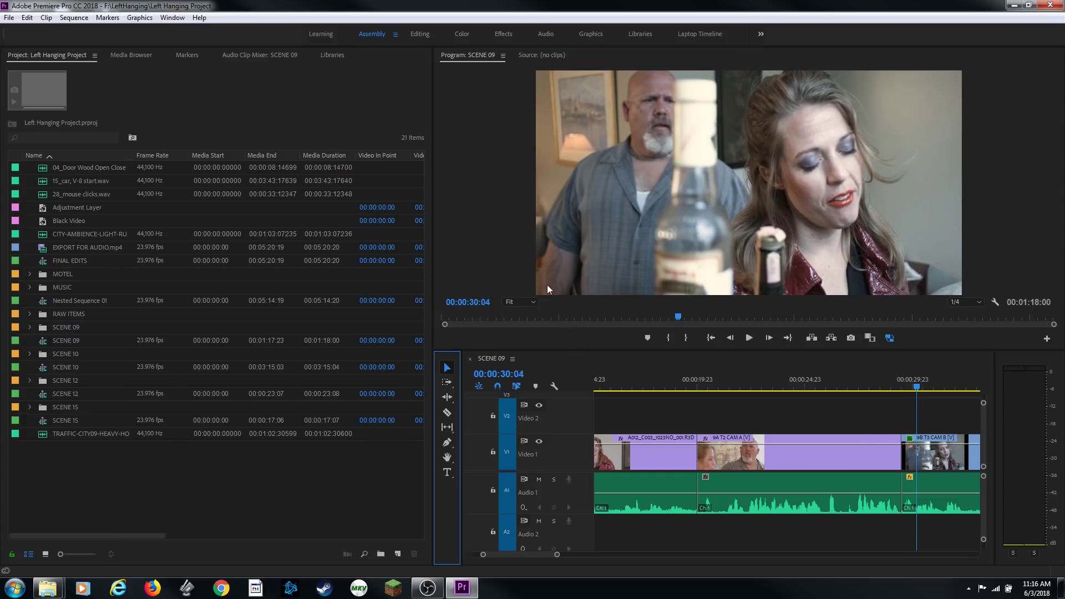
- Switch to the Editing workspace and play SCENE 09 across the cut from 9A T2 CAM A to 9B T3 CAM B
click(419, 34)
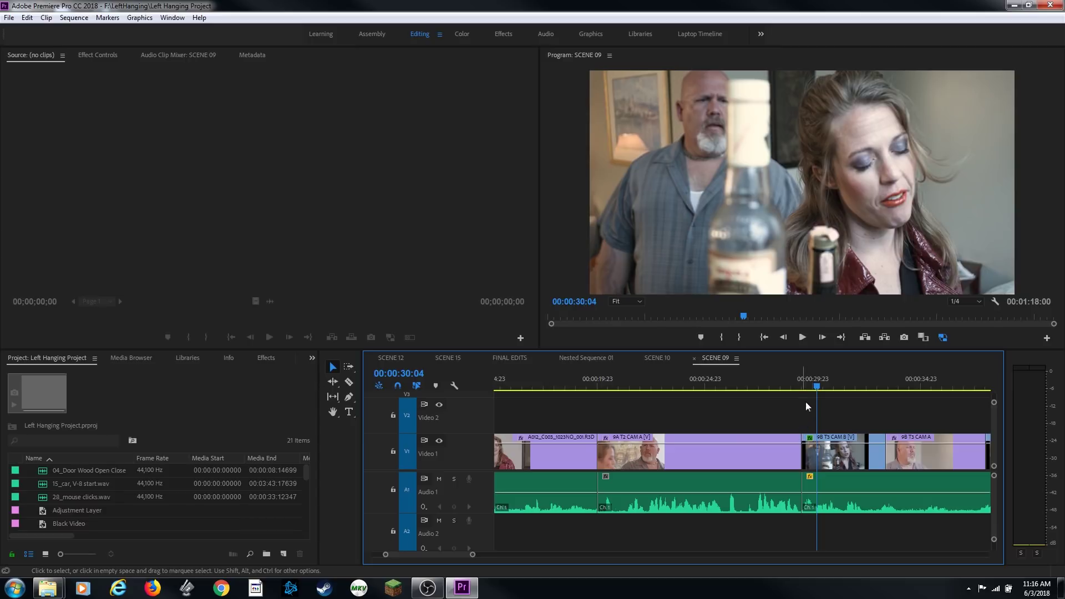
drag(764, 388, 755, 390)
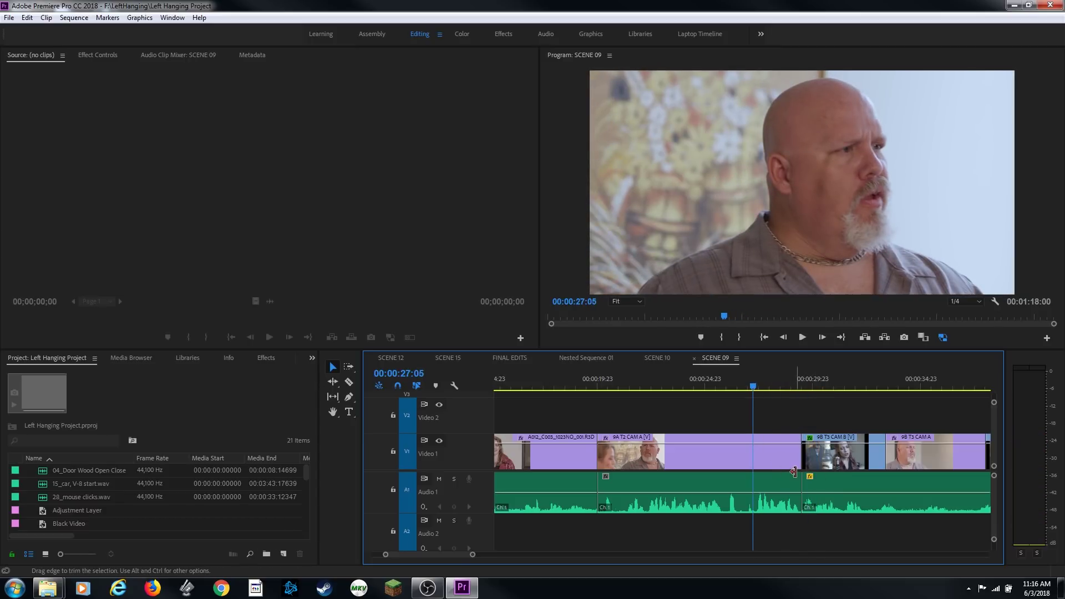
key(space)
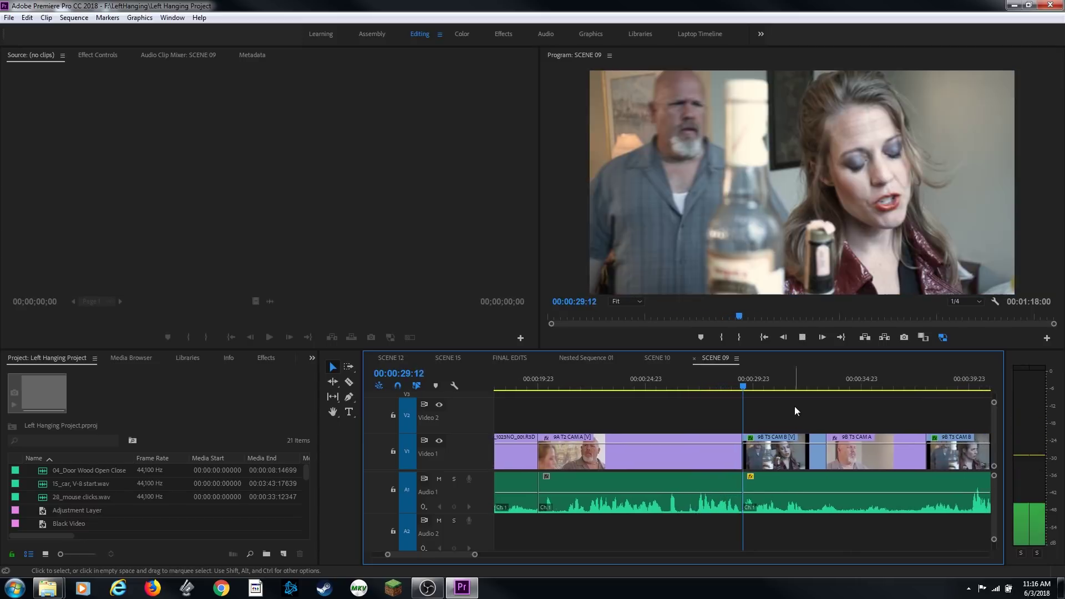
key(space)
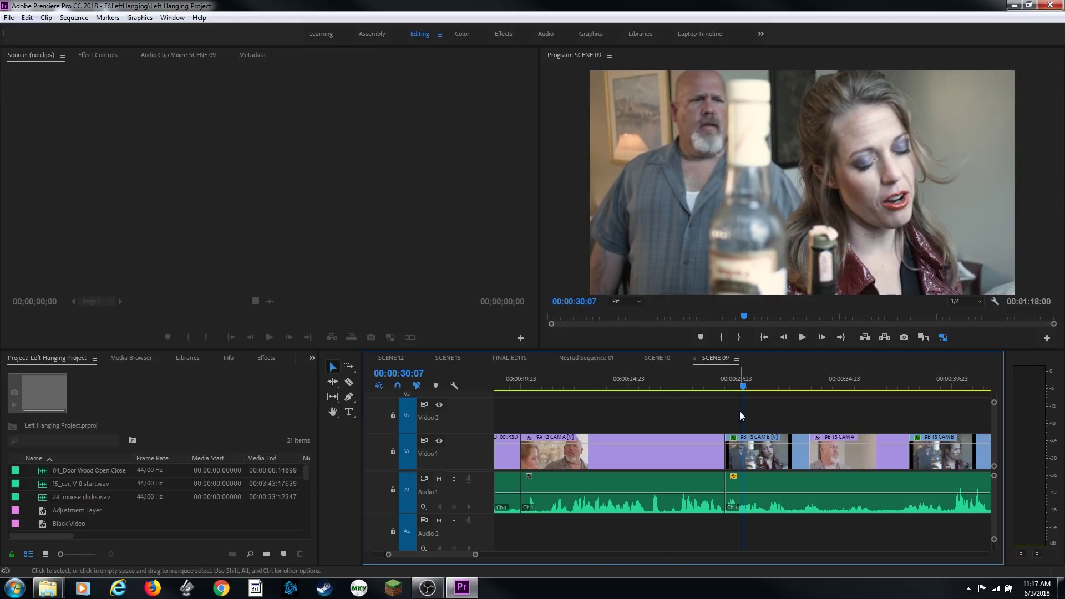
- Step back and forth through the edit points of SCENE 09, finishing on the cut at 00:00:29:11
key(Up)
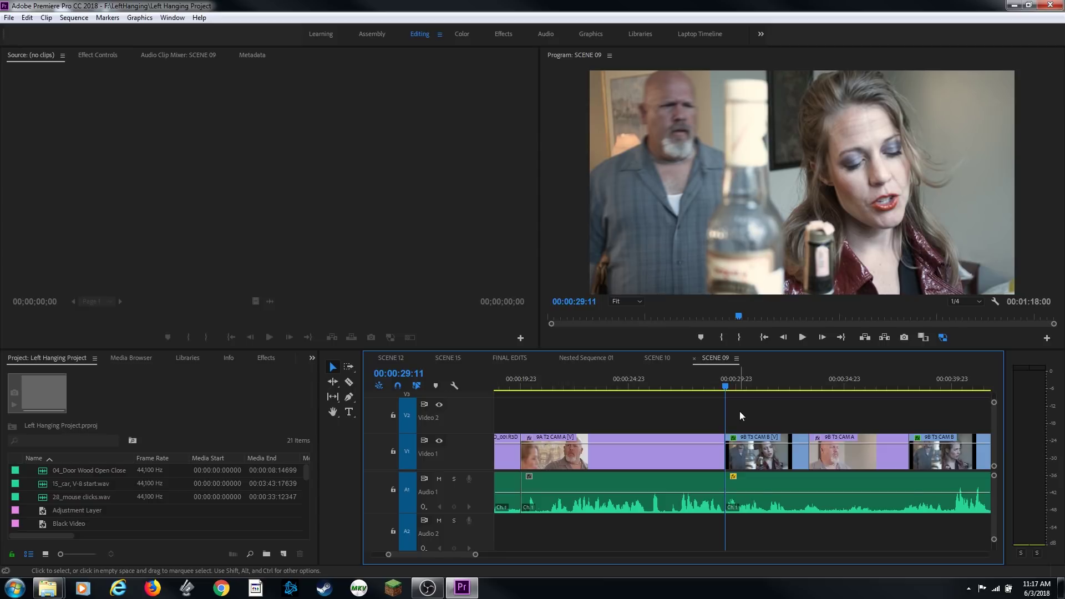
key(Up)
key(Up)
key(Up)
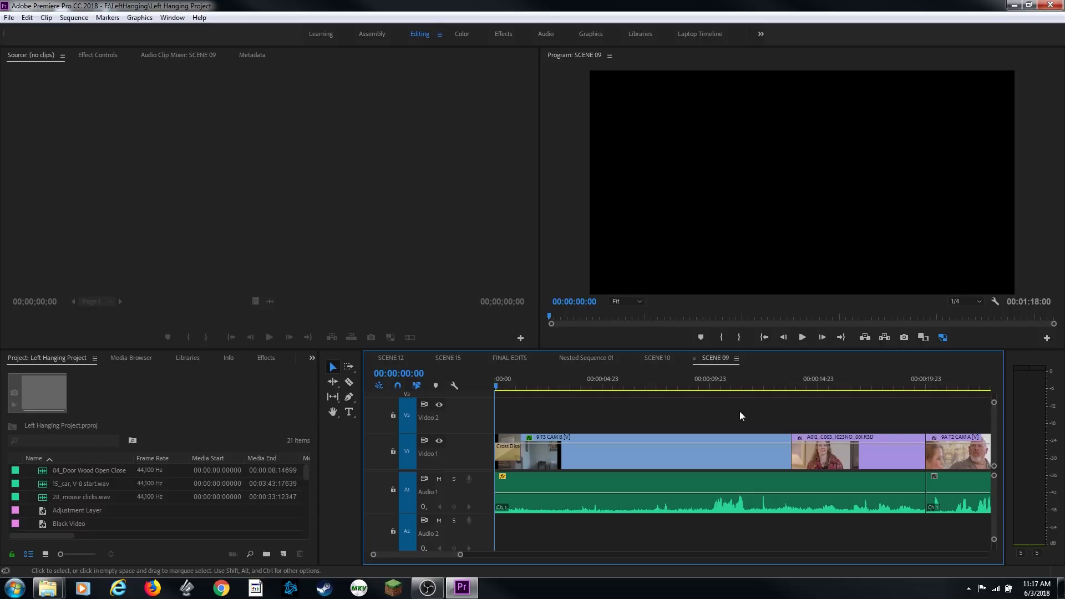
key(Down)
key(Down)
key(Down)
key(Down)
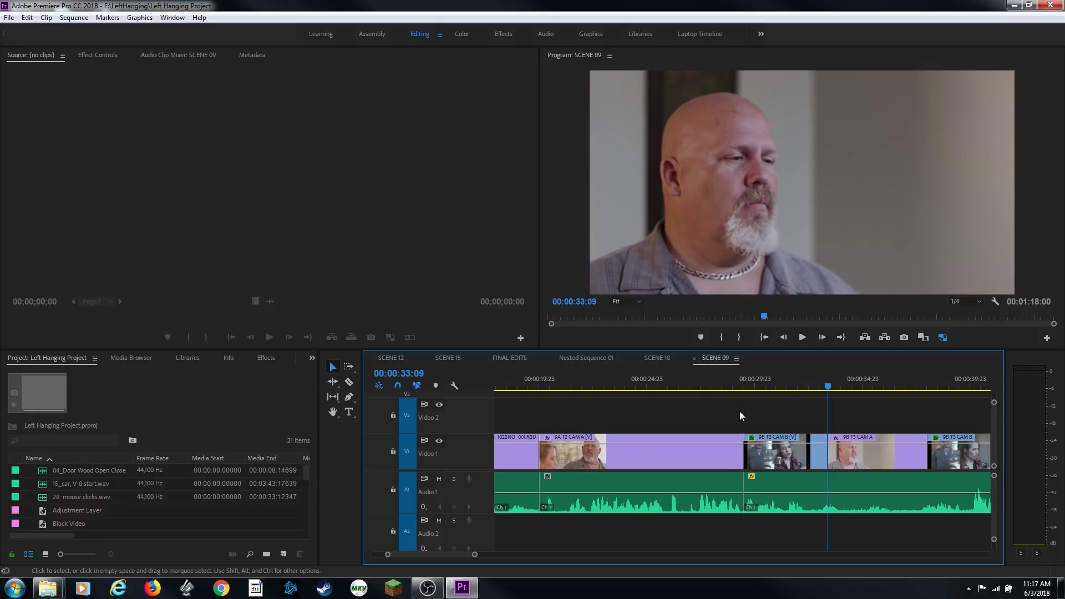
key(Down)
key(Down)
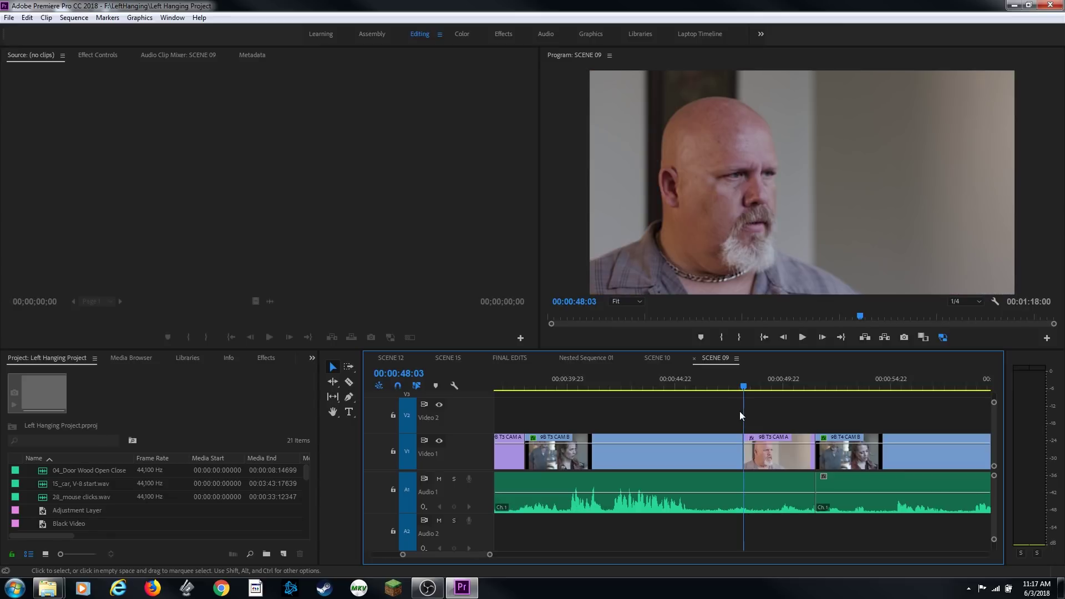
key(Up)
key(Up)
key(Up)
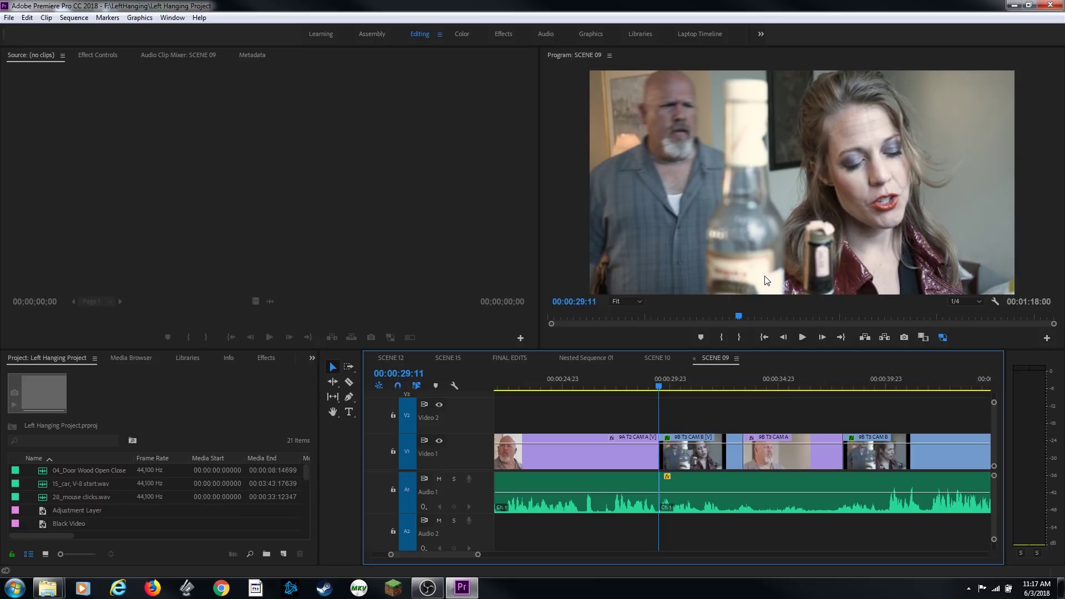
- Open the cut at 00:00:29:11 in Trim mode and view it in the maximized Program monitor before restoring the layout
key(t)
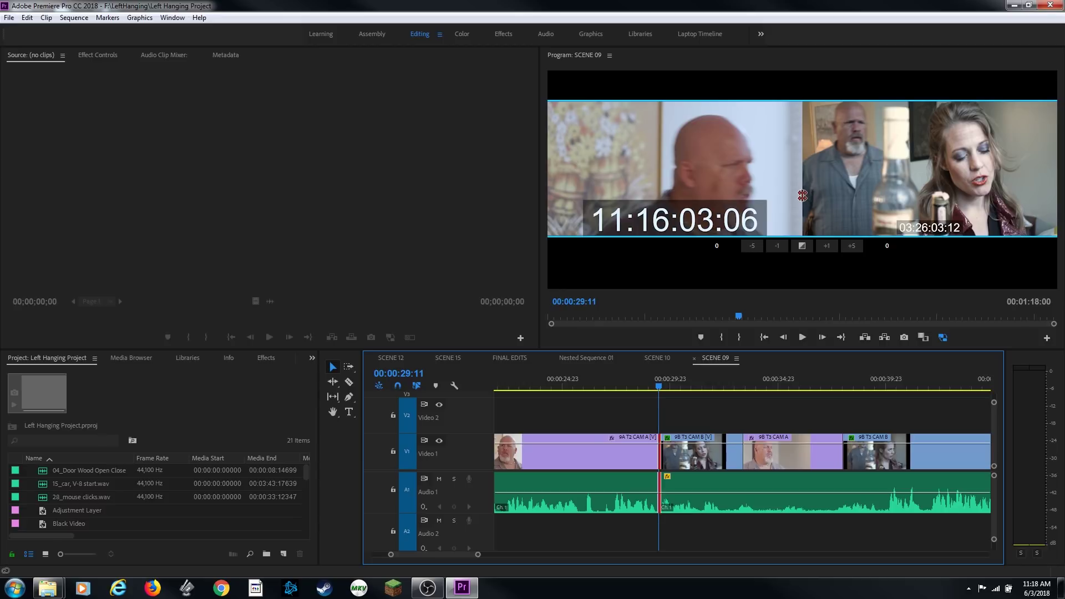
key(grave)
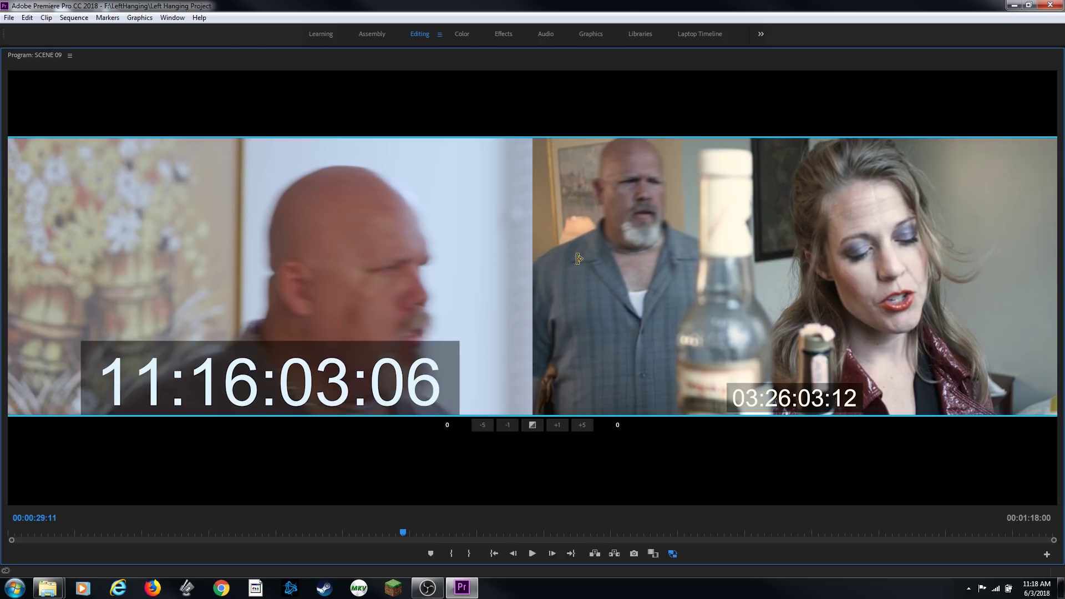
key(grave)
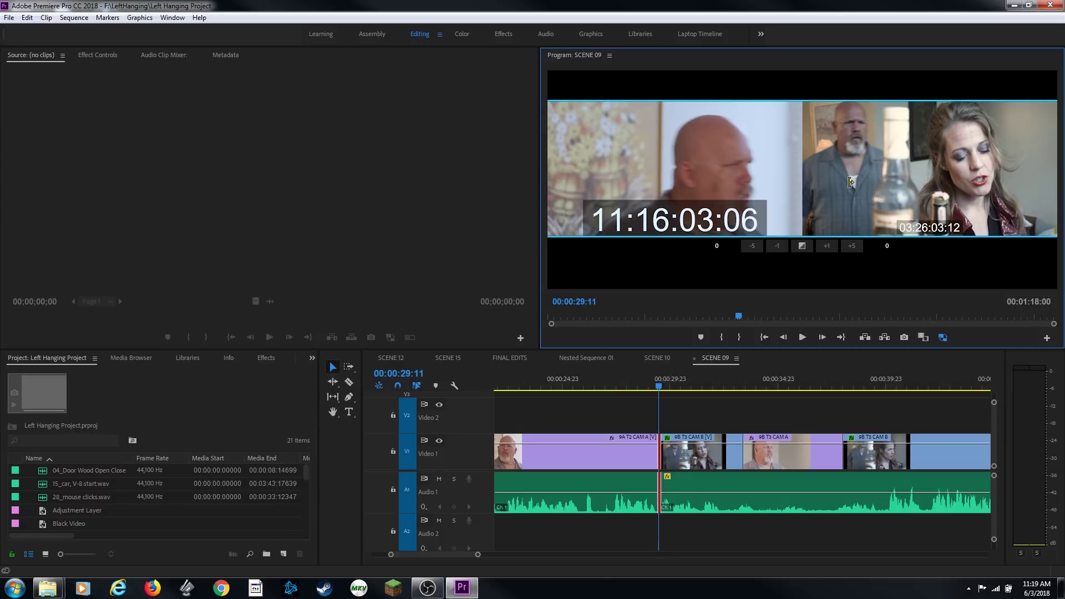
- Try rolling the cut 18 frames earlier on both clips, and undo it
drag(802, 150, 755, 150)
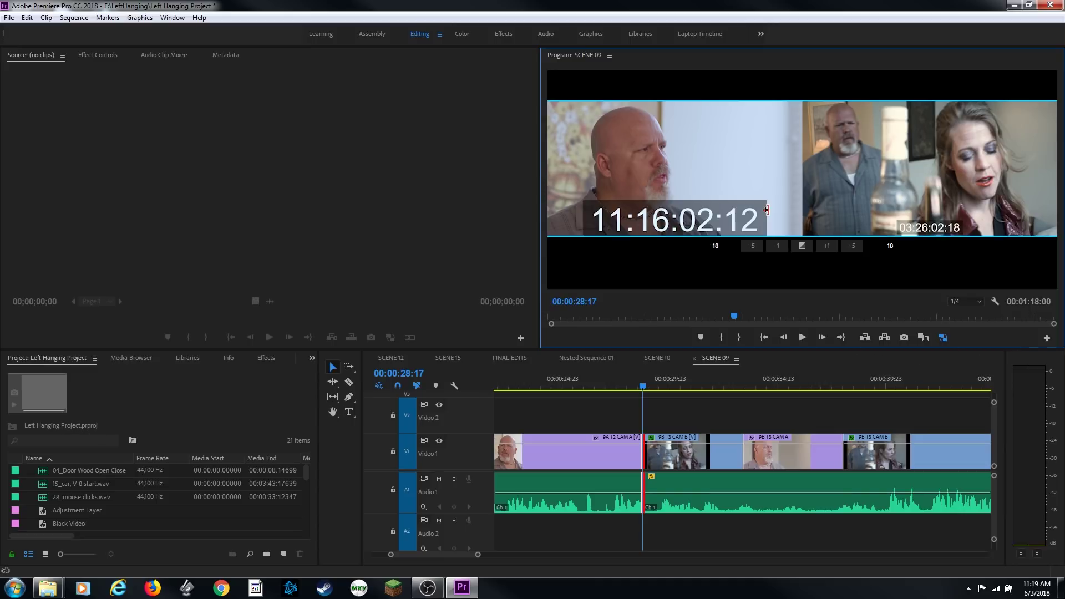
key(ctrl+z)
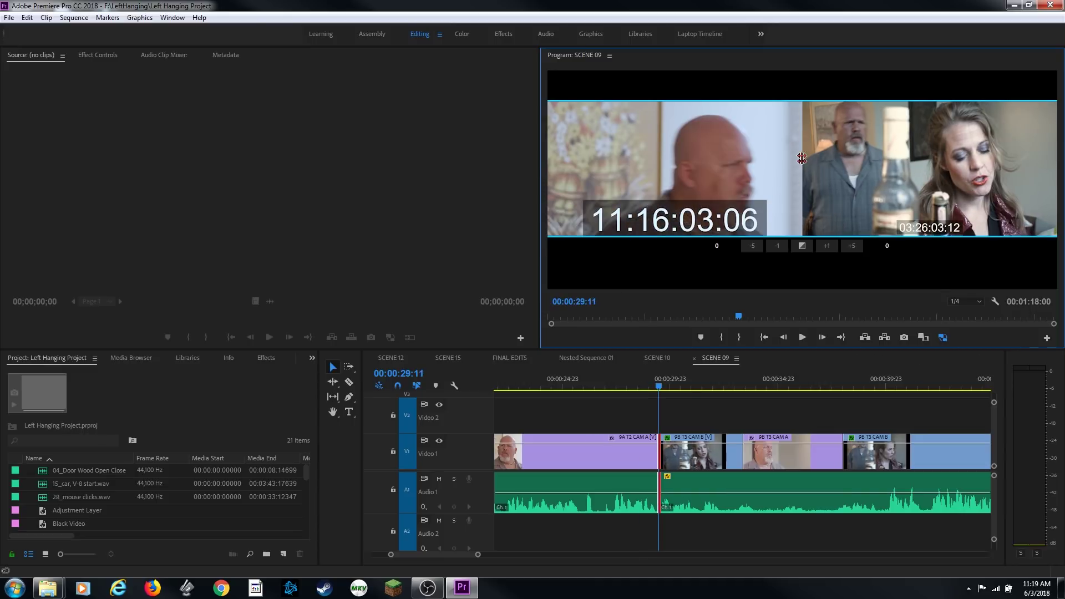
- Try a dynamic ripple trim of -20 frames on the outgoing clip's end, and undo it
click(777, 159)
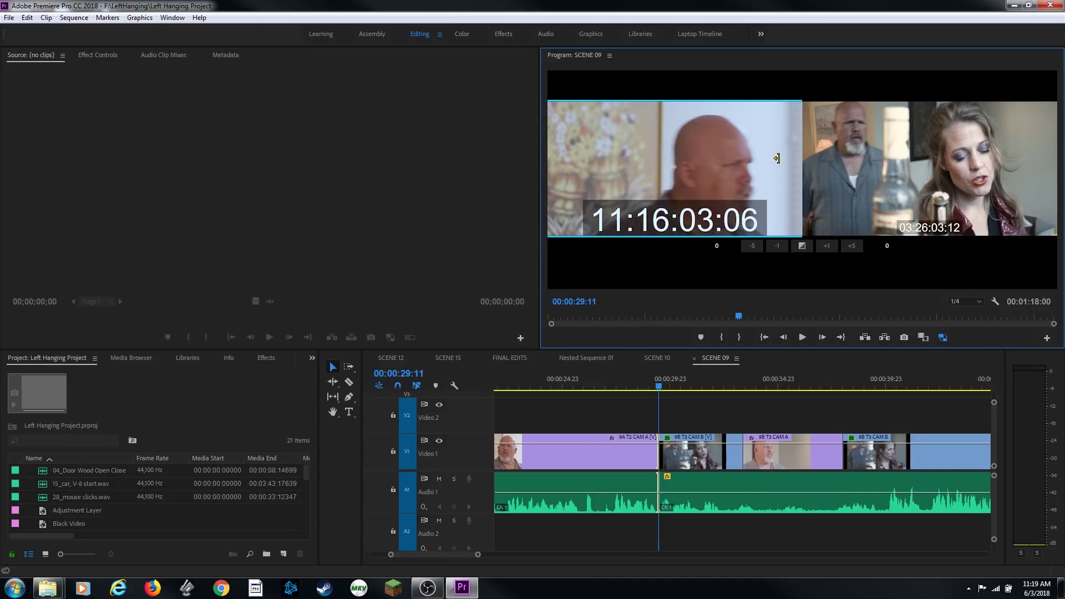
key(j)
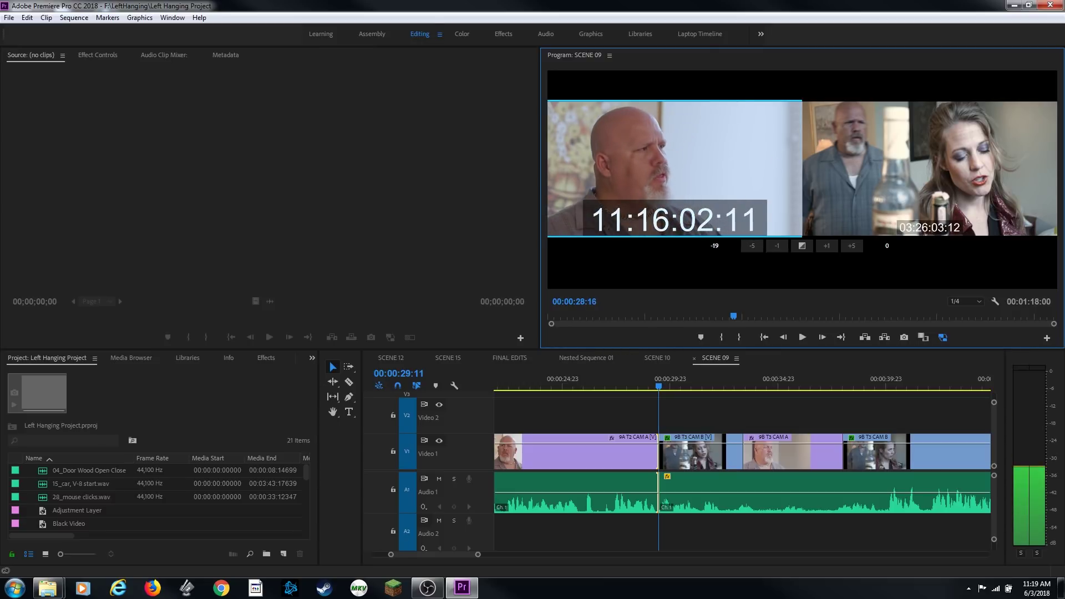
key(k)
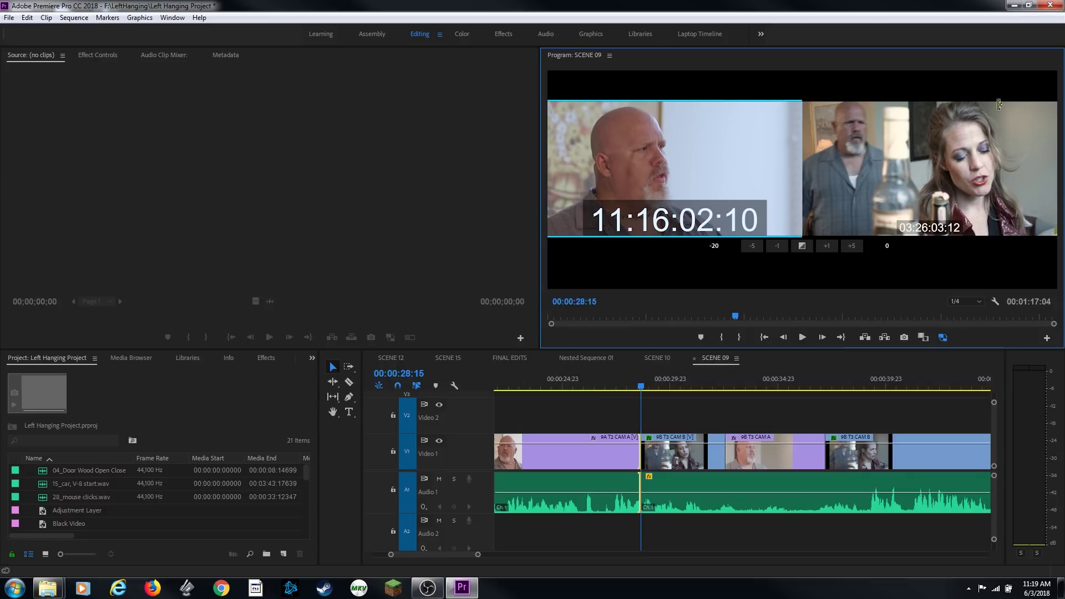
click(808, 151)
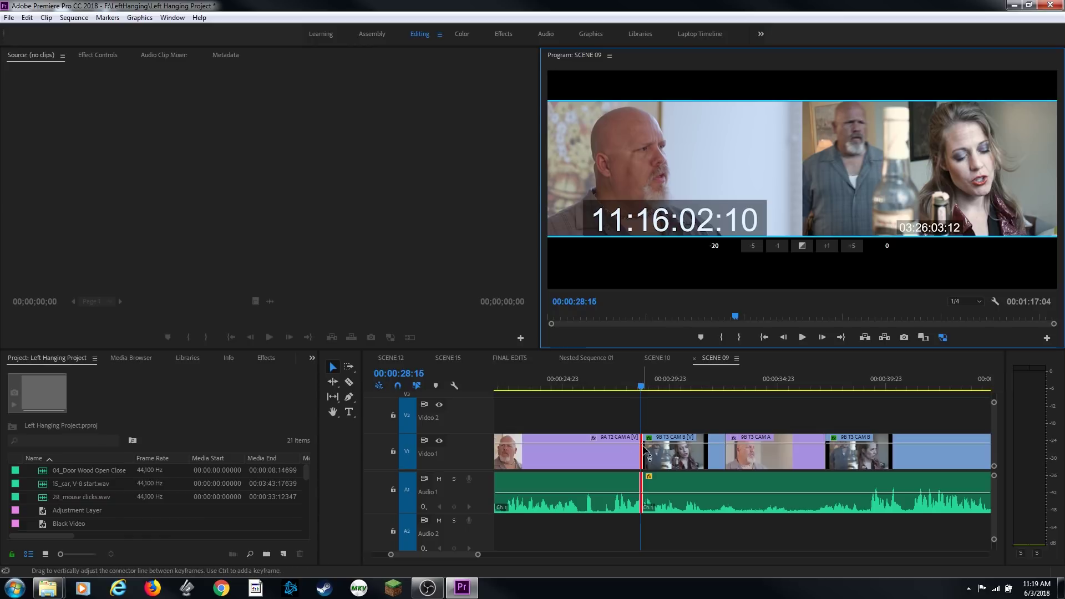
key(ctrl+z)
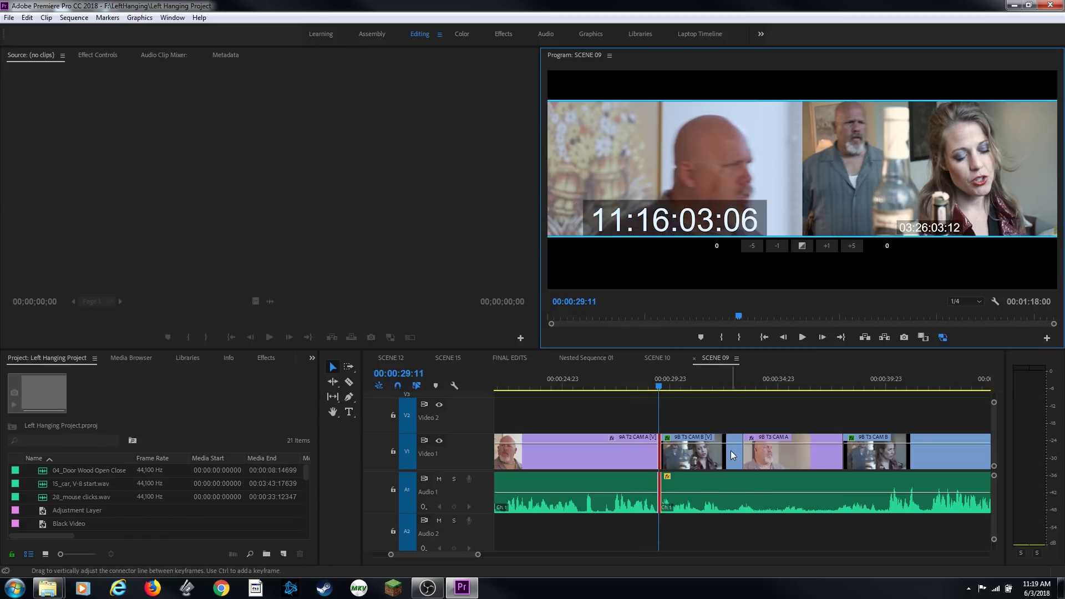
- Try a ripple trim of -41 frames on the incoming clip's start, and undo it
click(829, 171)
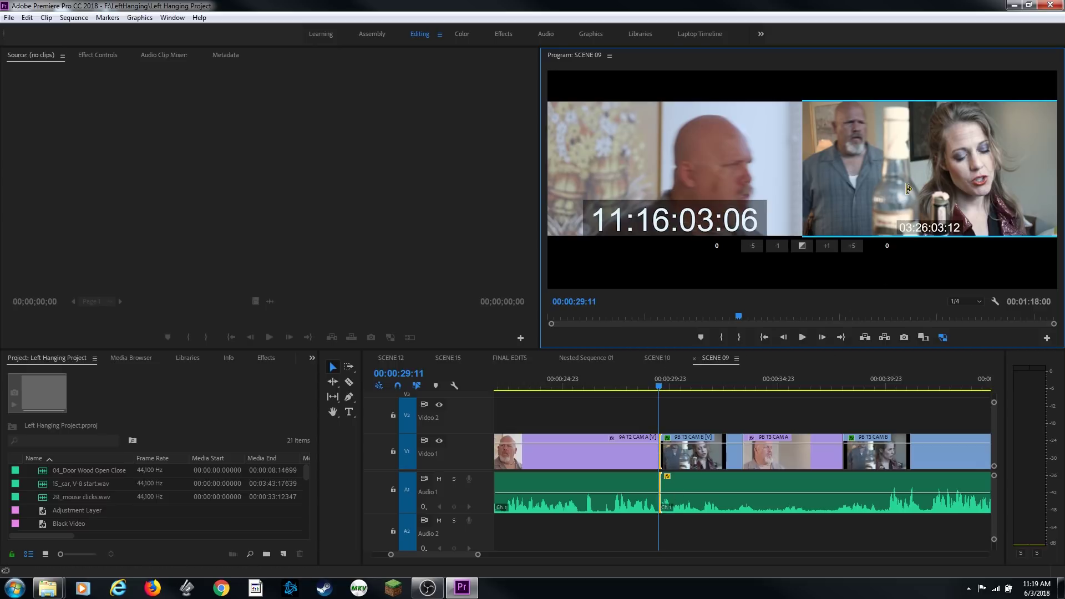
drag(863, 174, 813, 174)
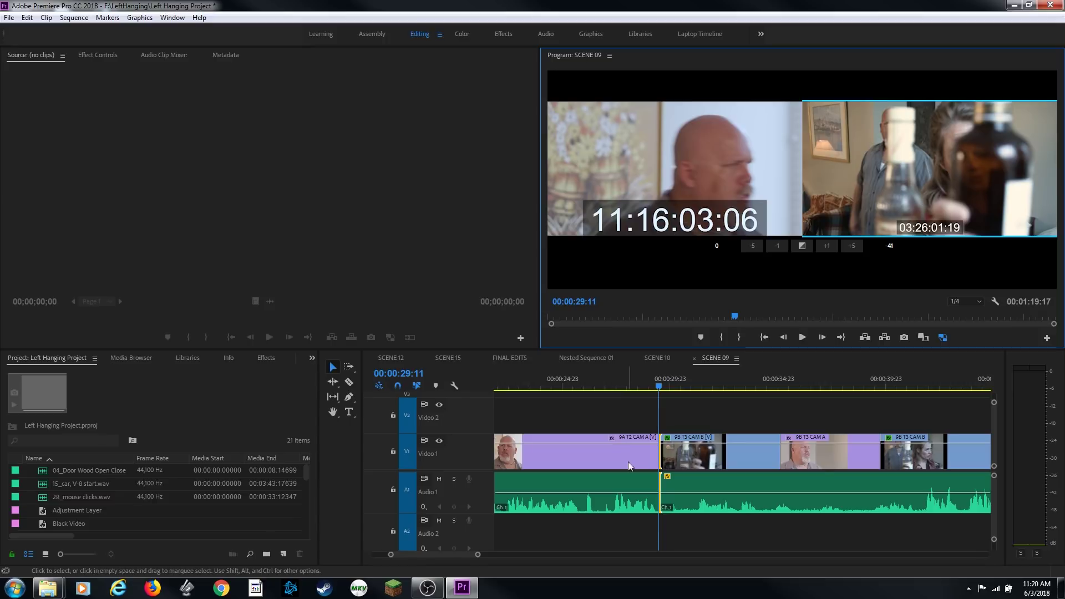
key(ctrl+z)
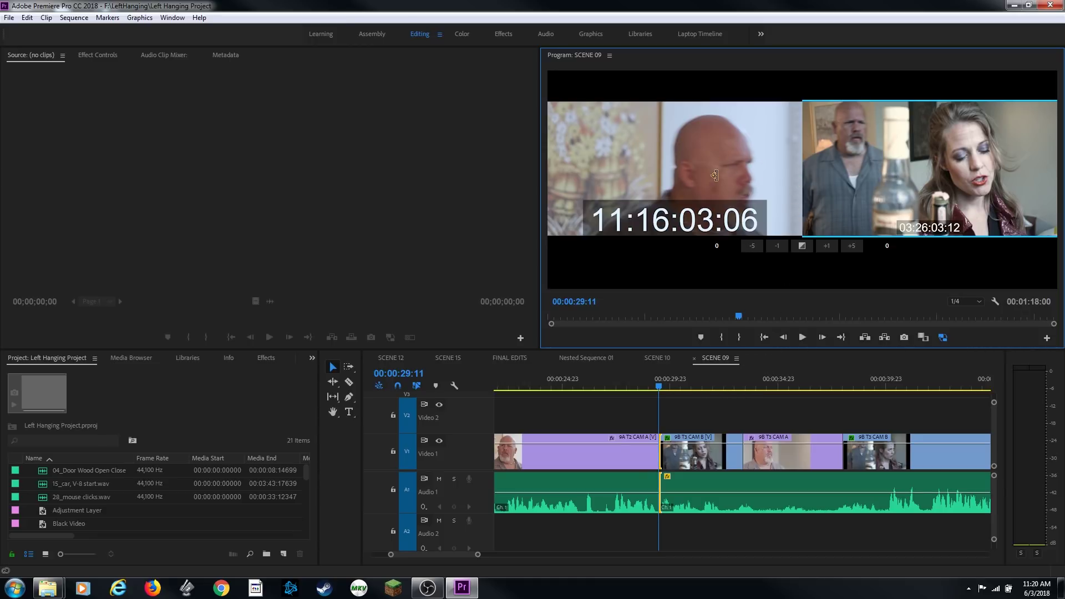
- Extend the outgoing clip's end by 2 frames with a dynamic ripple trim, playing backward and forward around the cut
click(775, 180)
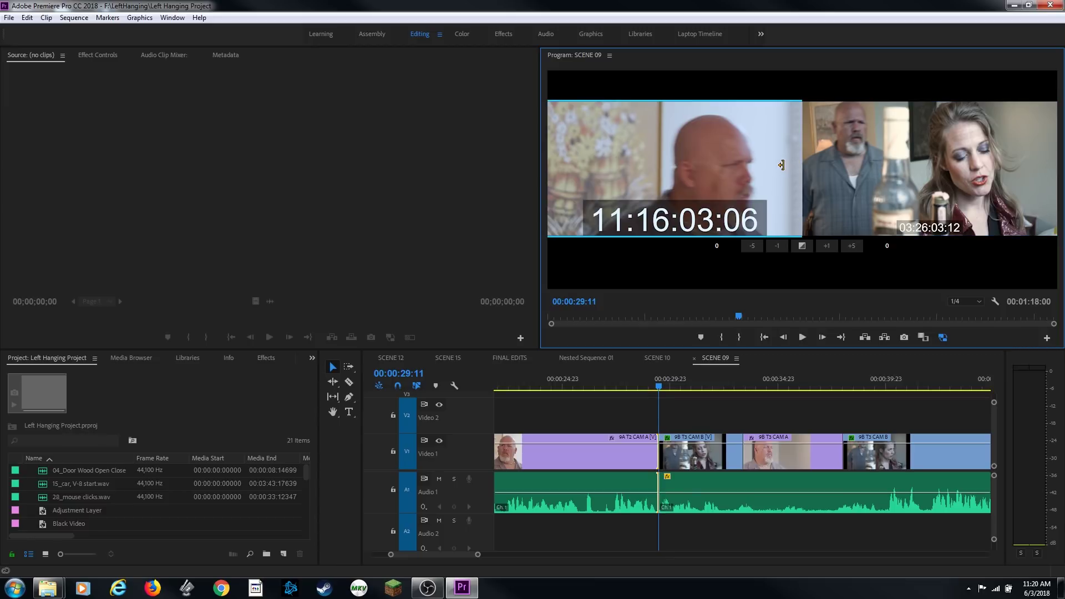
key(j)
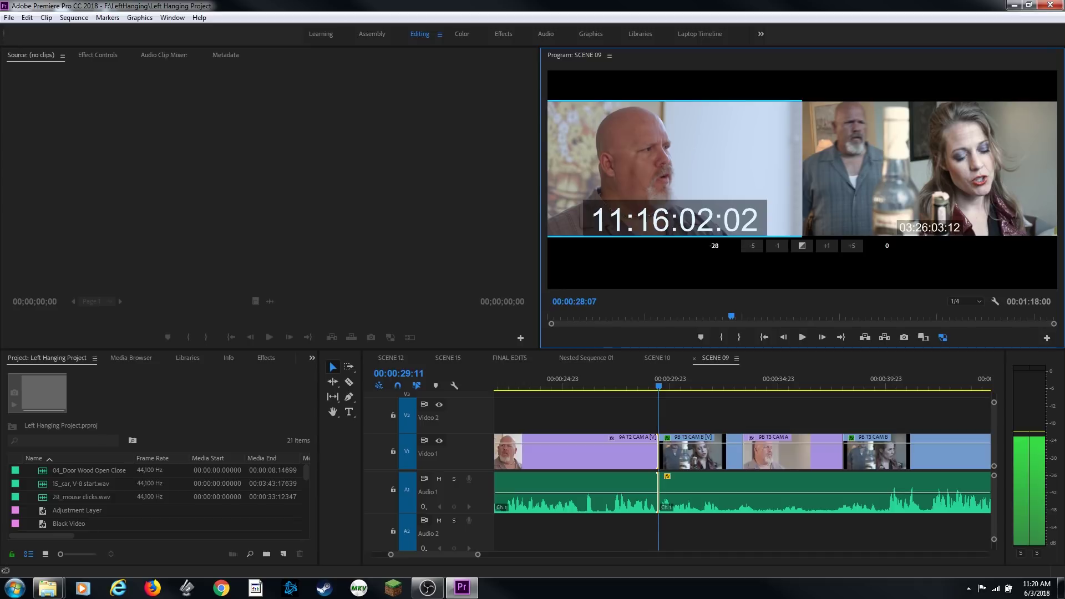
key(l)
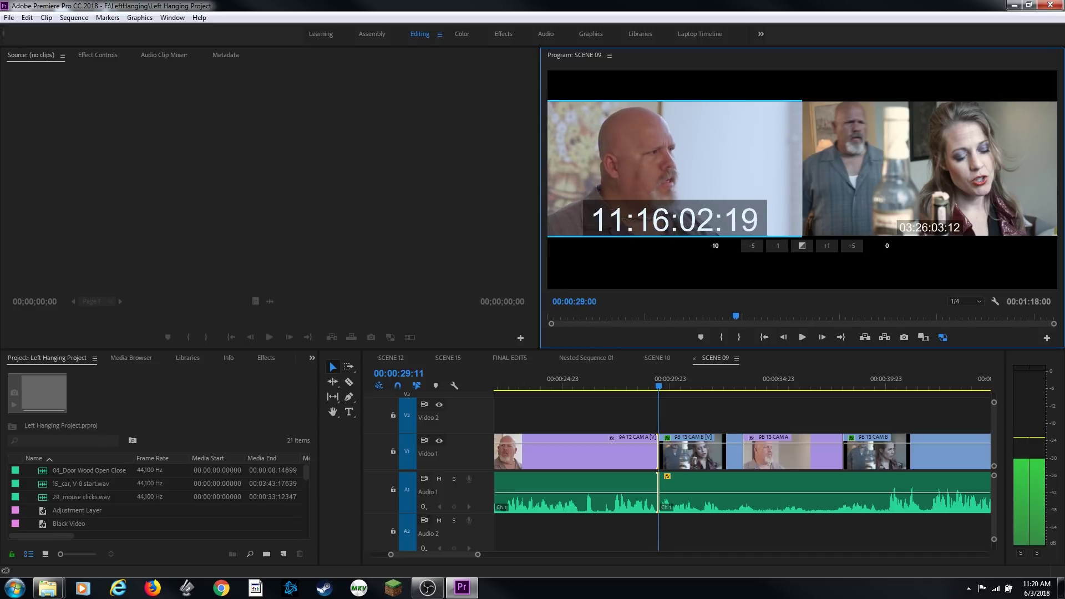
key(k)
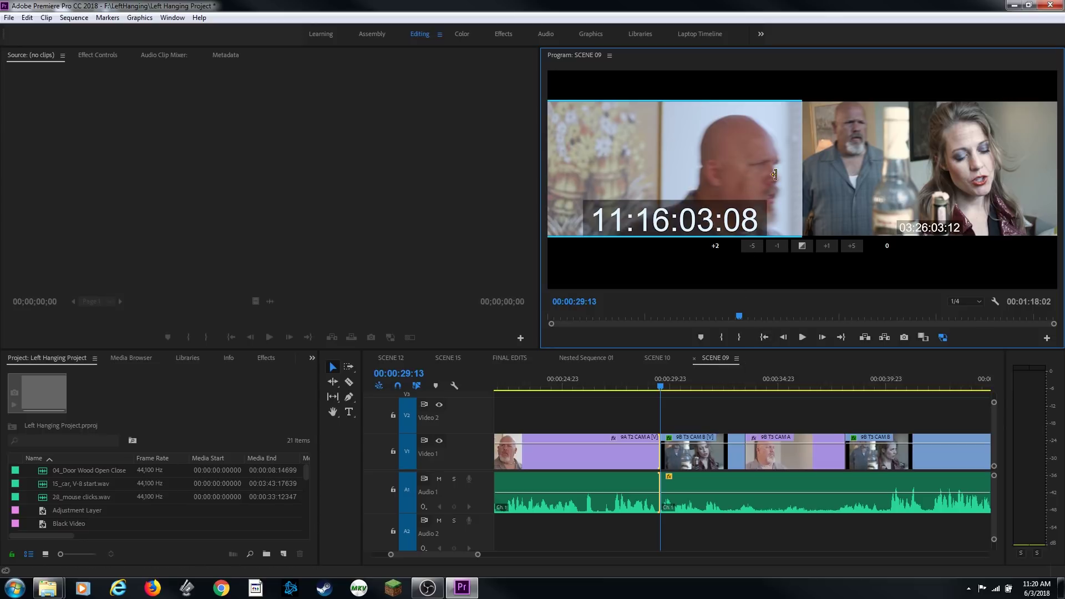
- Ripple trim the incoming clip's start to -26 frames and the outgoing clip's end to -3 frames
click(838, 164)
key(j)
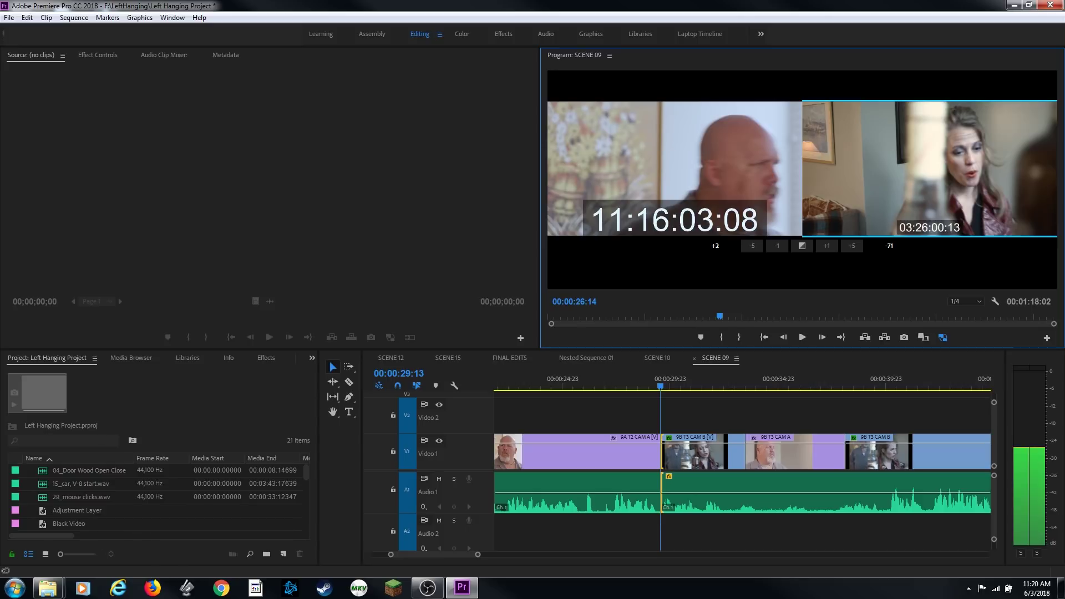
key(l)
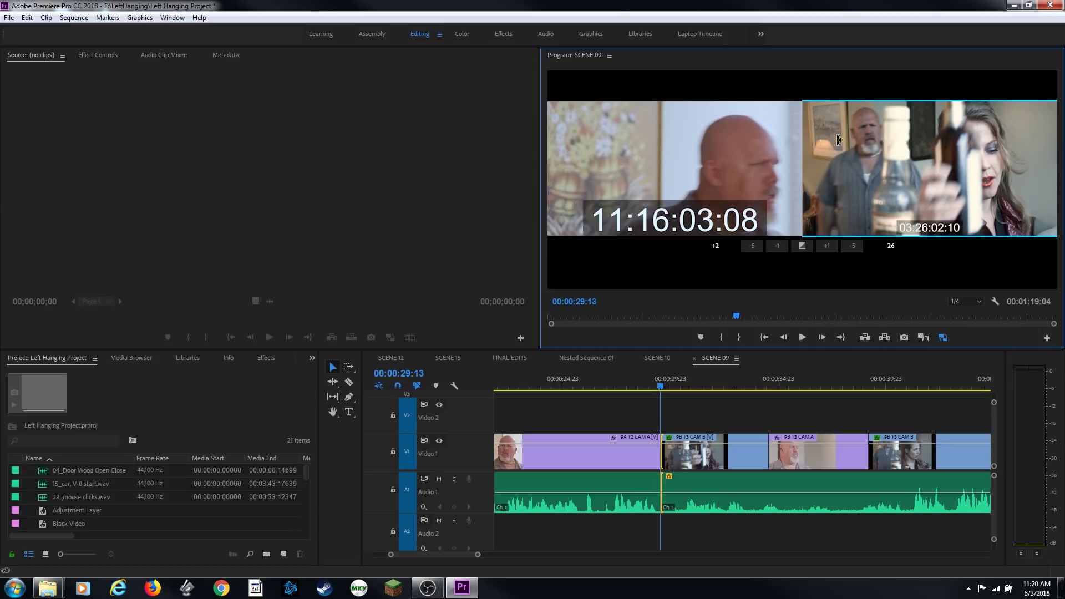
drag(779, 166, 749, 167)
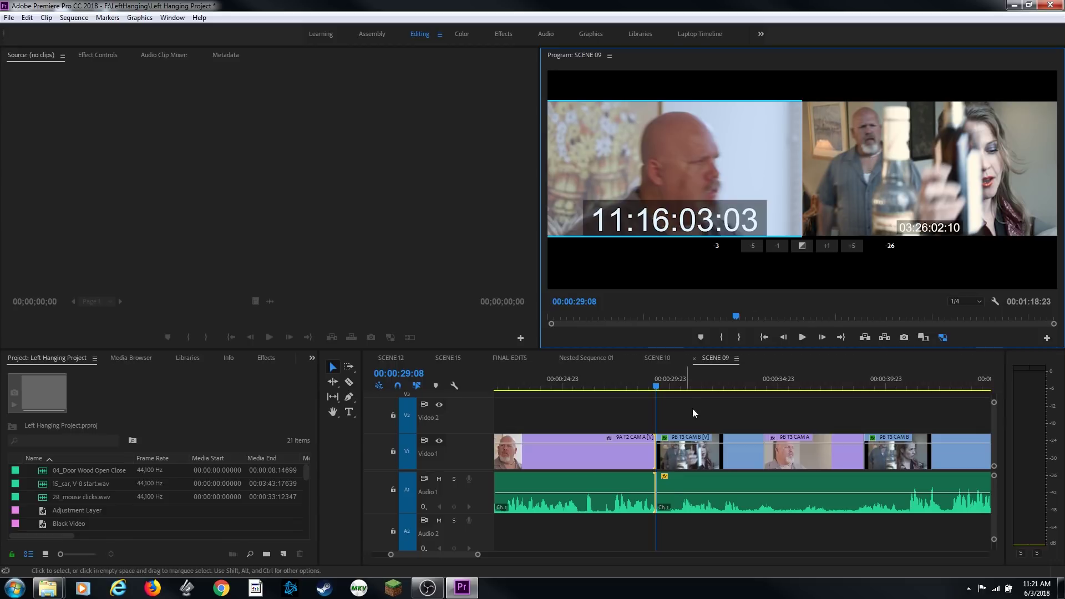
- Leave Trim mode and play the sequence from shortly before the trimmed cut to check its timing
click(644, 403)
drag(656, 389, 614, 385)
key(space)
scroll(643, 432, up, 2)
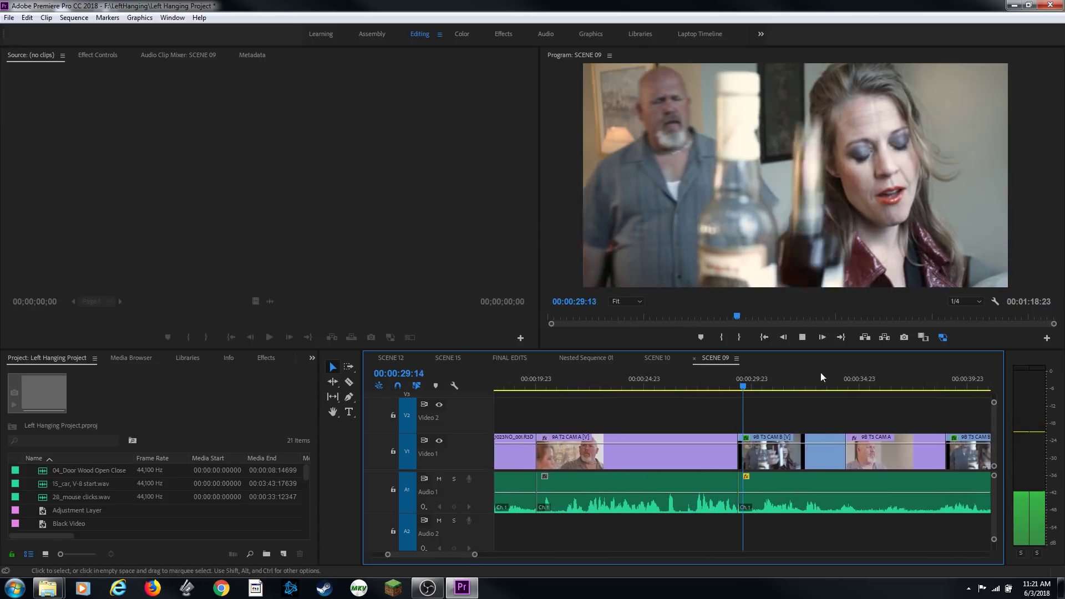
key(space)
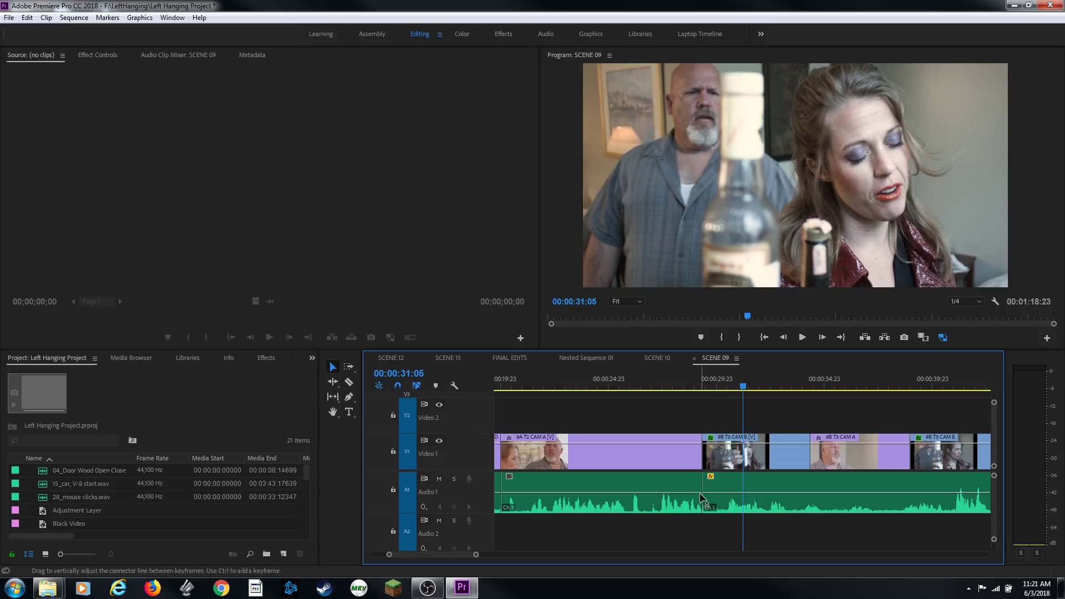
- Lock the Audio 1 track and open the cut at 00:00:29:08 in Trim mode with the Program monitor maximized
click(392, 491)
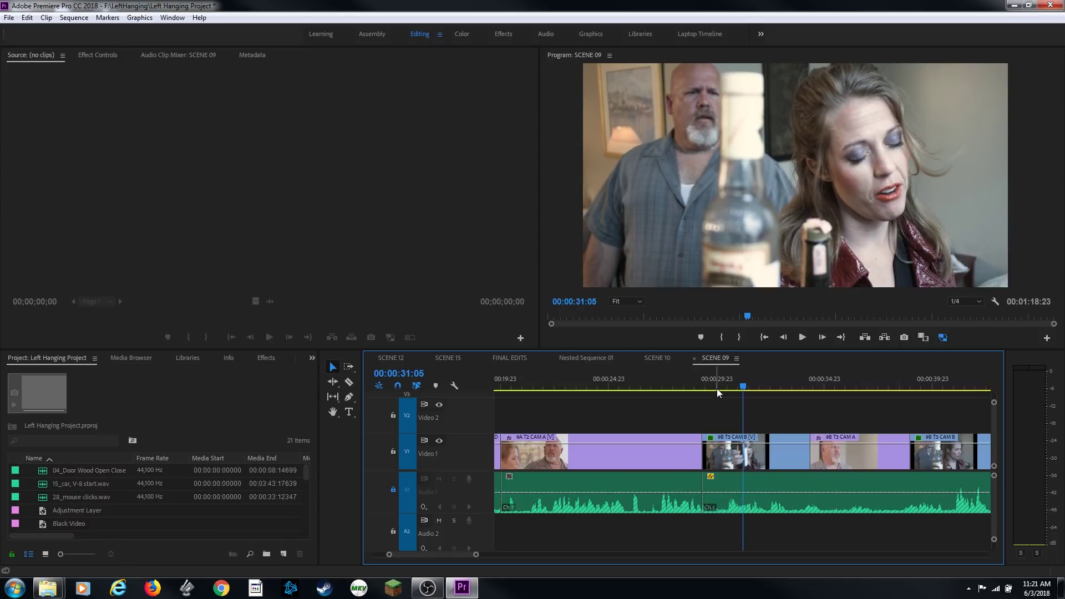
key(Up)
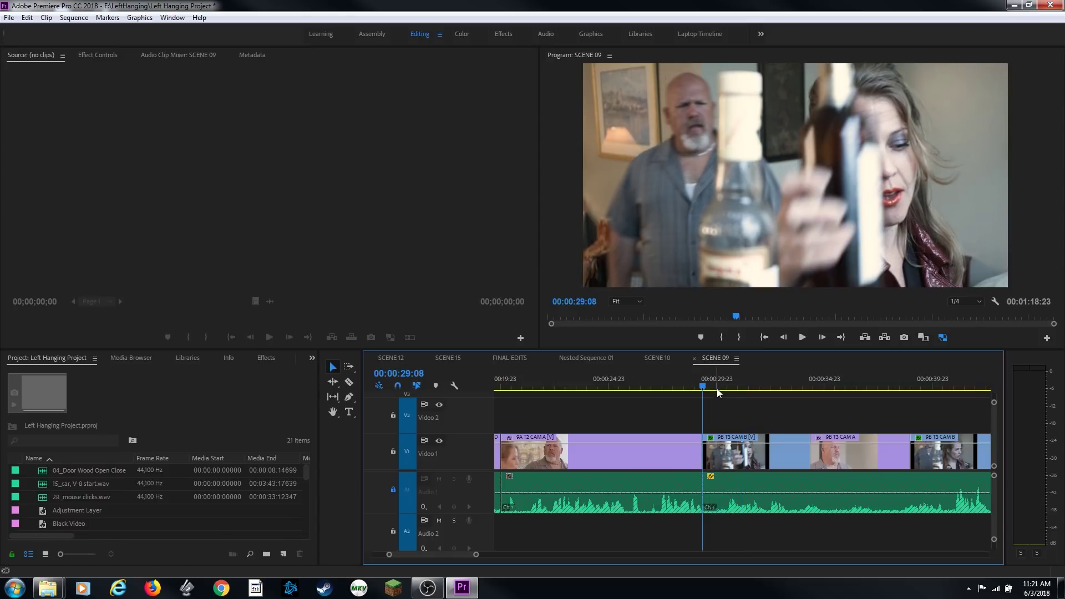
key(t)
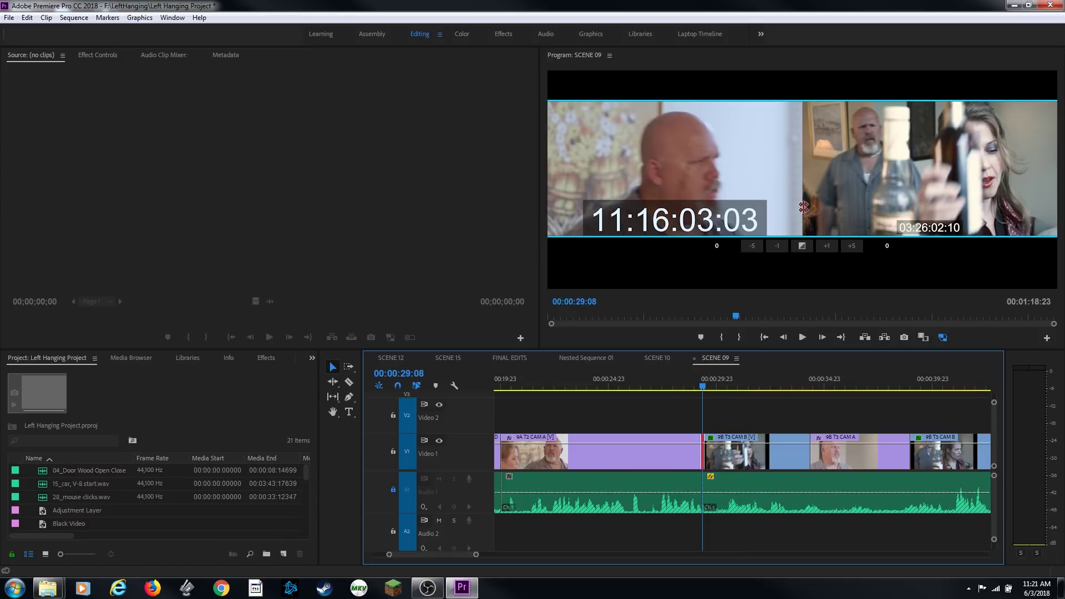
key(grave)
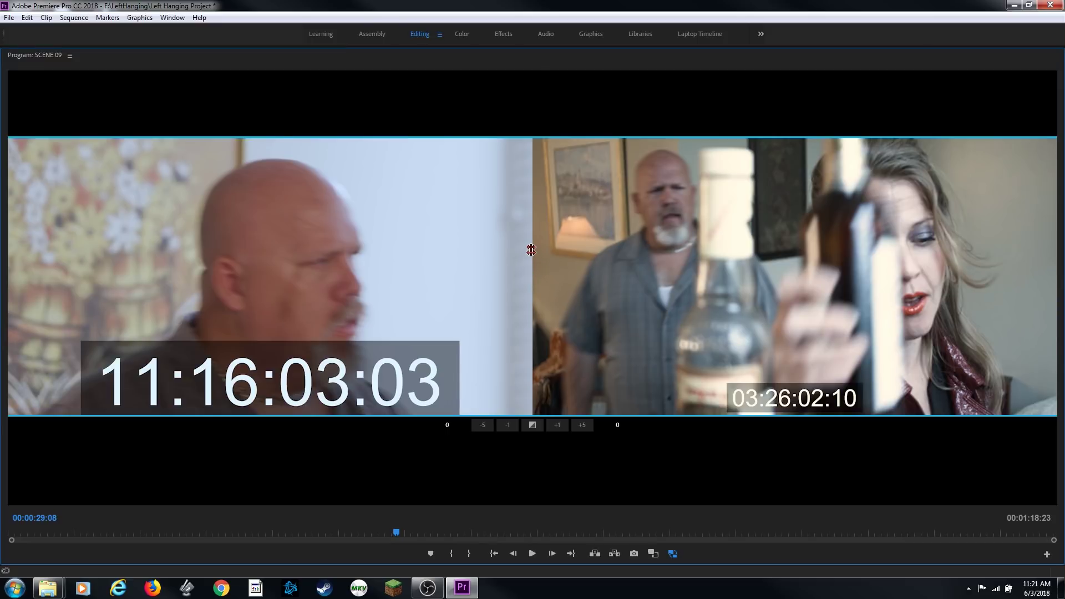
- Roll the video cut earlier to -12 frames in one-frame trims
key(ctrl+Left)
key(ctrl+Left)
key(ctrl+Left)
key(ctrl+Left)
key(ctrl+Left)
key(ctrl+Left)
key(ctrl+Left)
key(ctrl+Left)
key(ctrl+Left)
key(ctrl+Left)
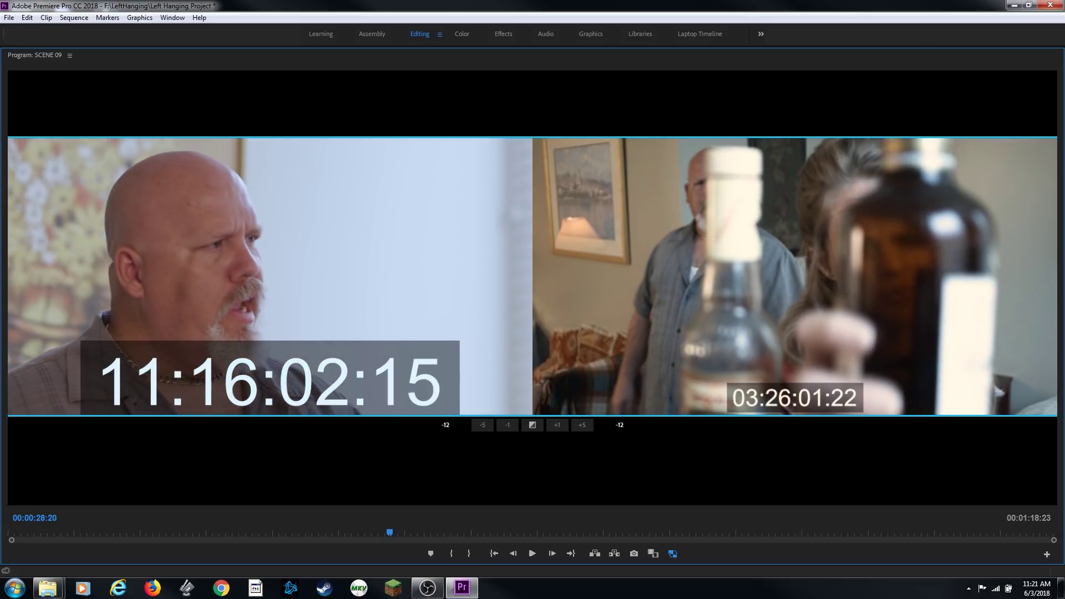
- Roll the video cut dynamically to -47 frames by playing backward and forward, and restore the Program monitor to its normal size
key(j)
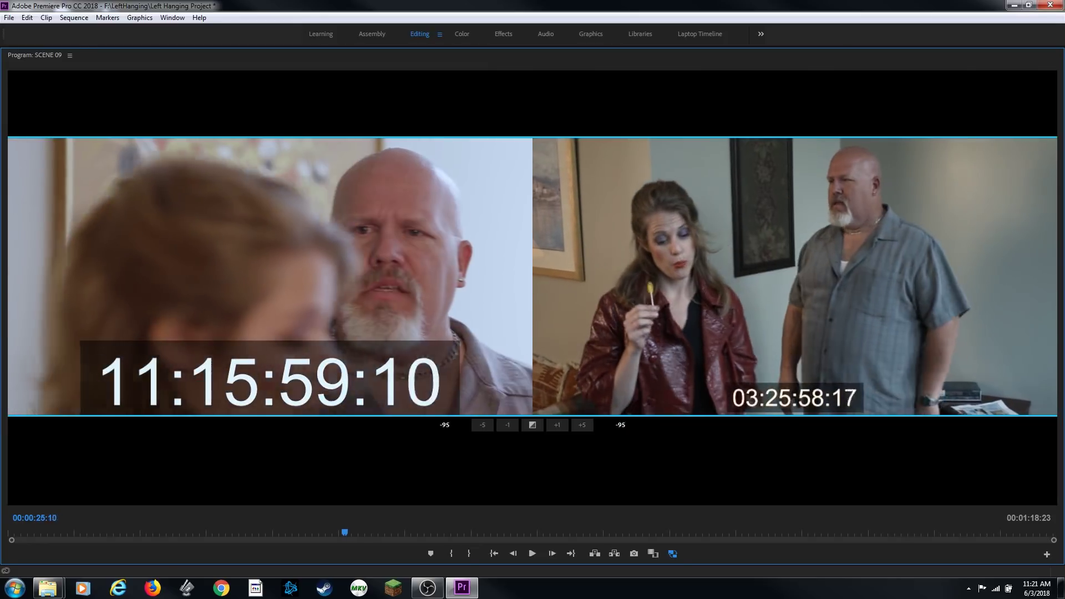
key(l)
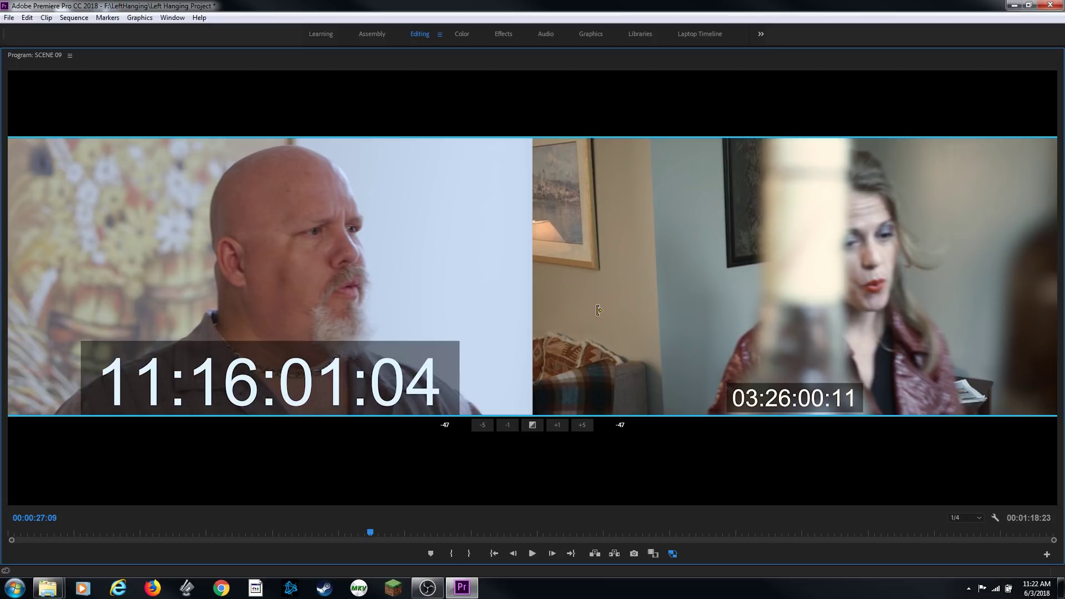
key(grave)
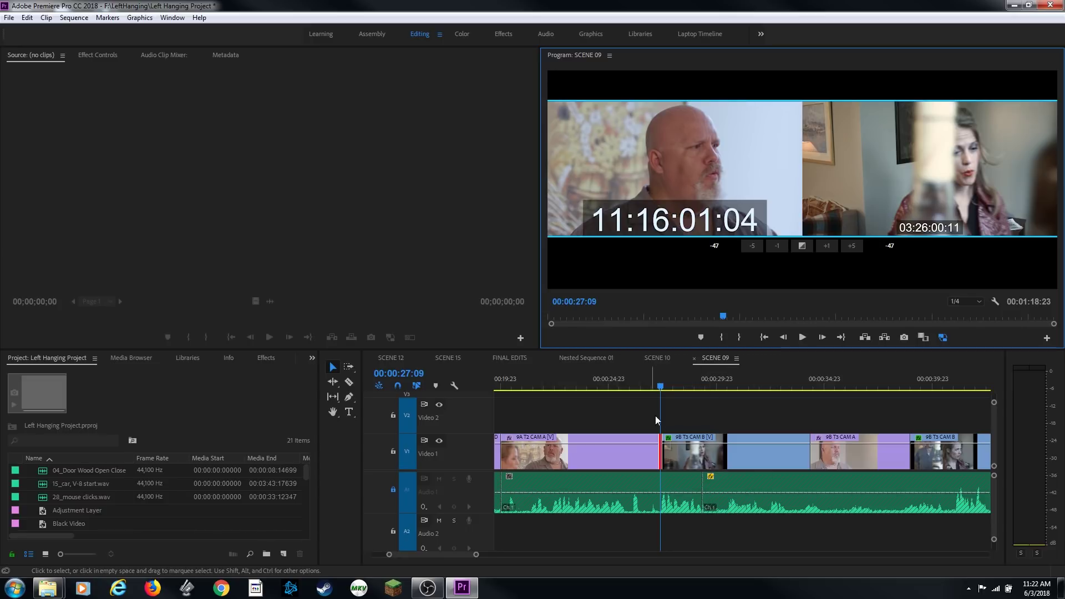
- Leave Trim mode and play the sequence twice from before the rolled cut to check its timing against the audio
click(683, 411)
click(579, 384)
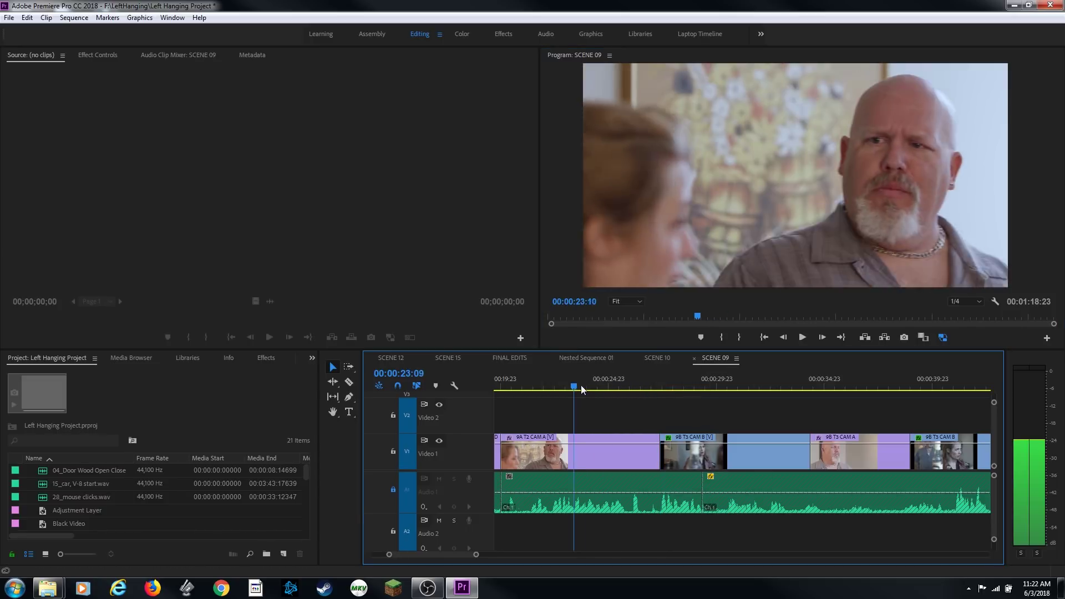
key(space)
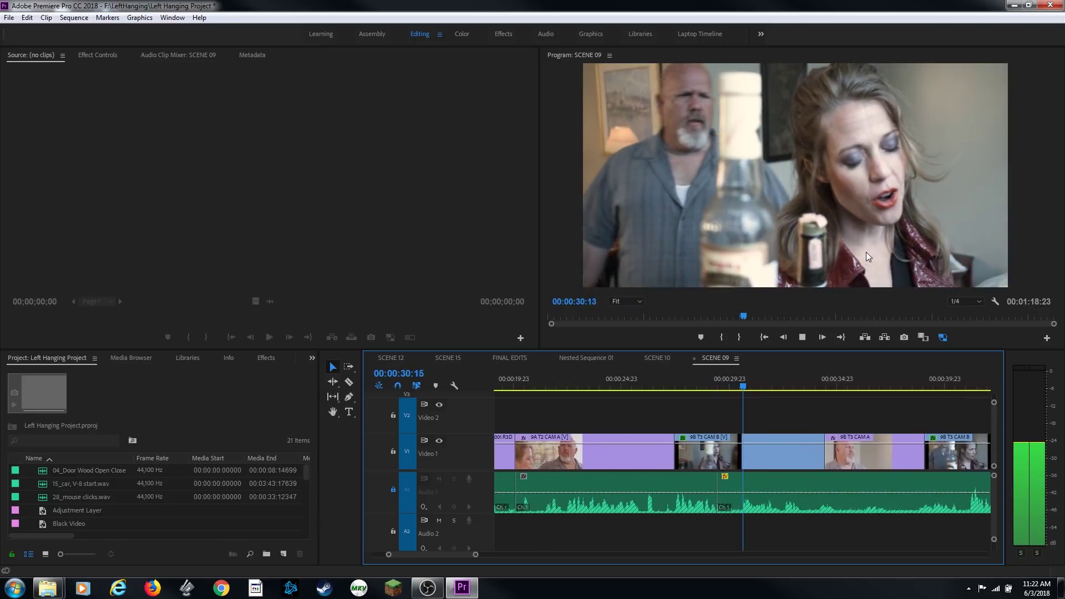
key(space)
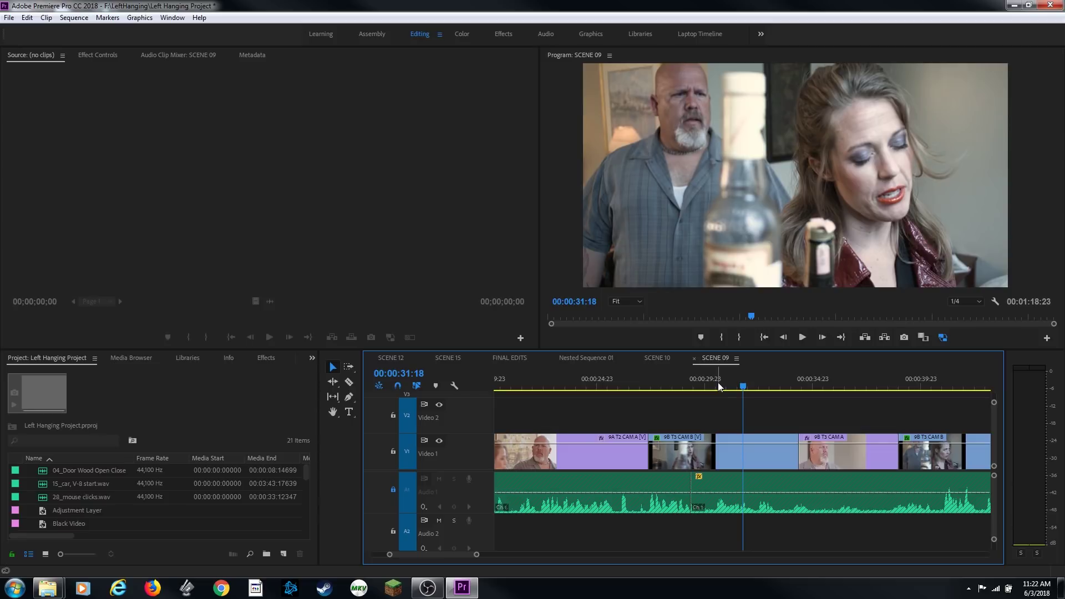
click(593, 381)
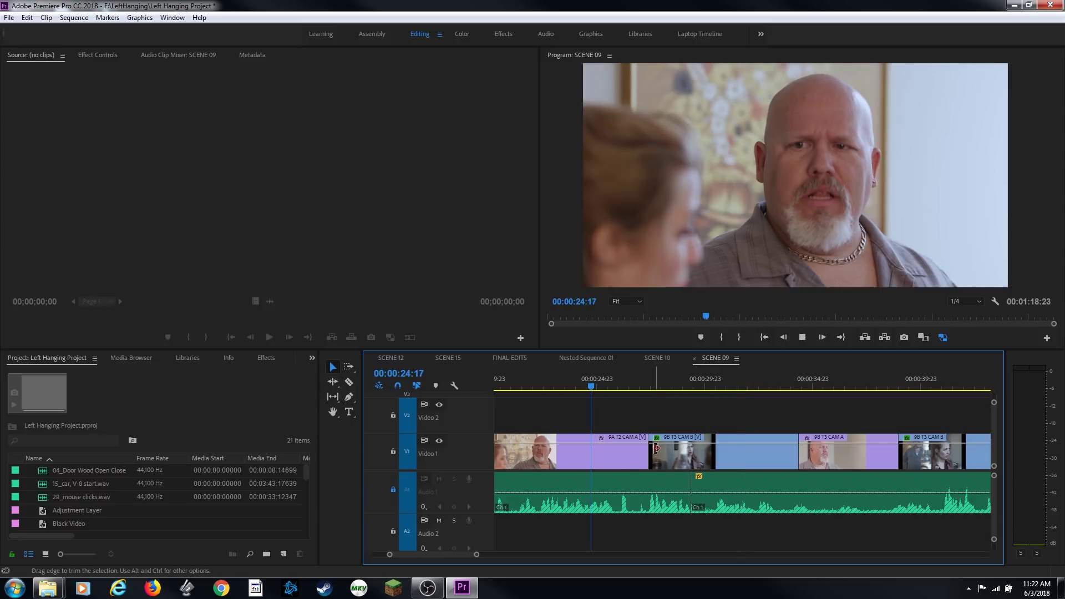
key(space)
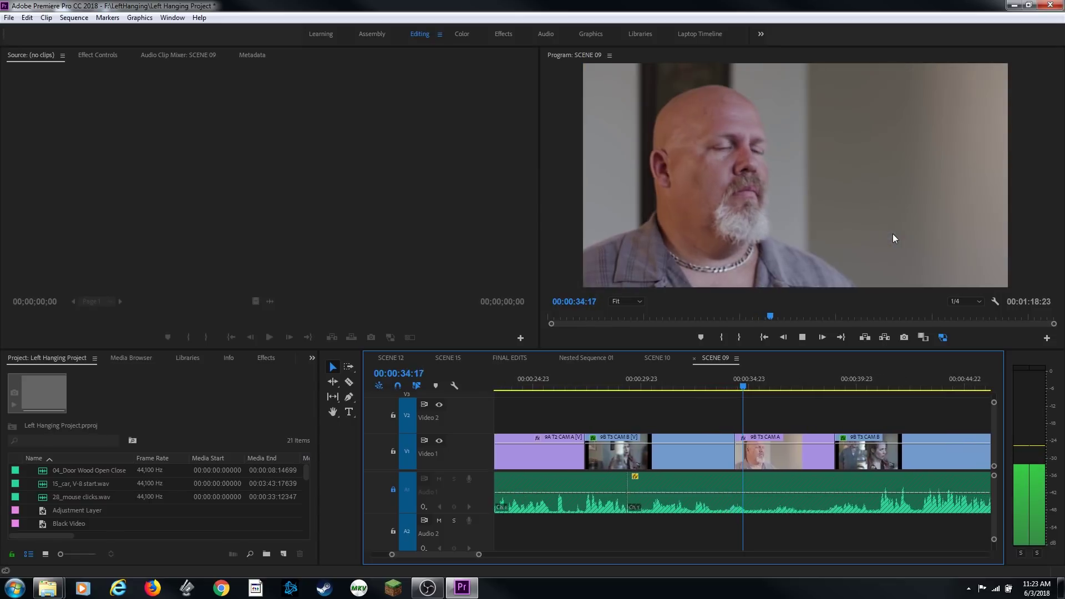
key(space)
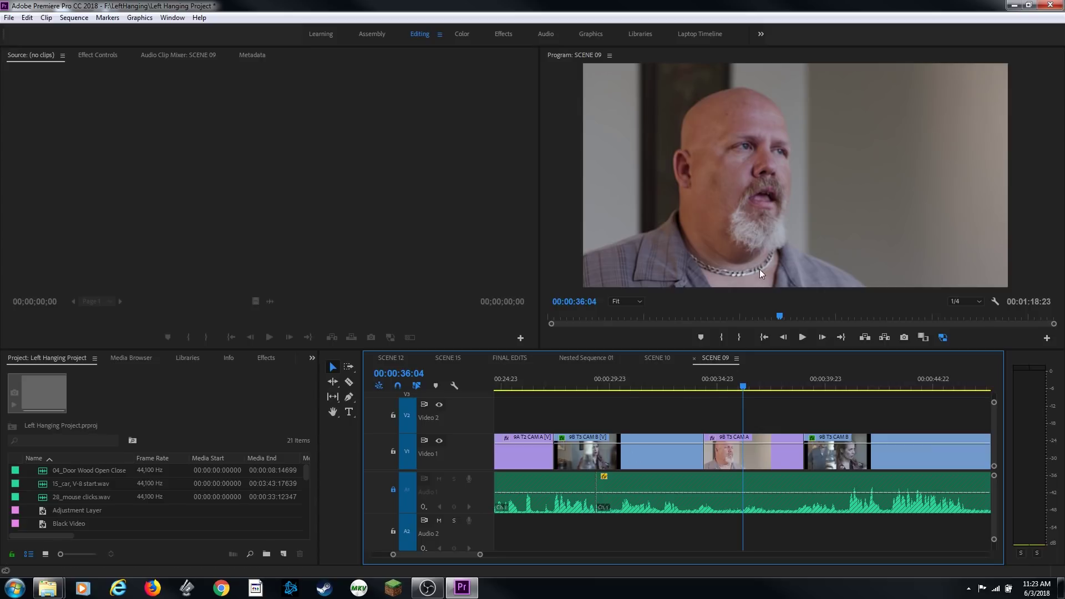
- Undo the rolling trim of the video cut
click(713, 387)
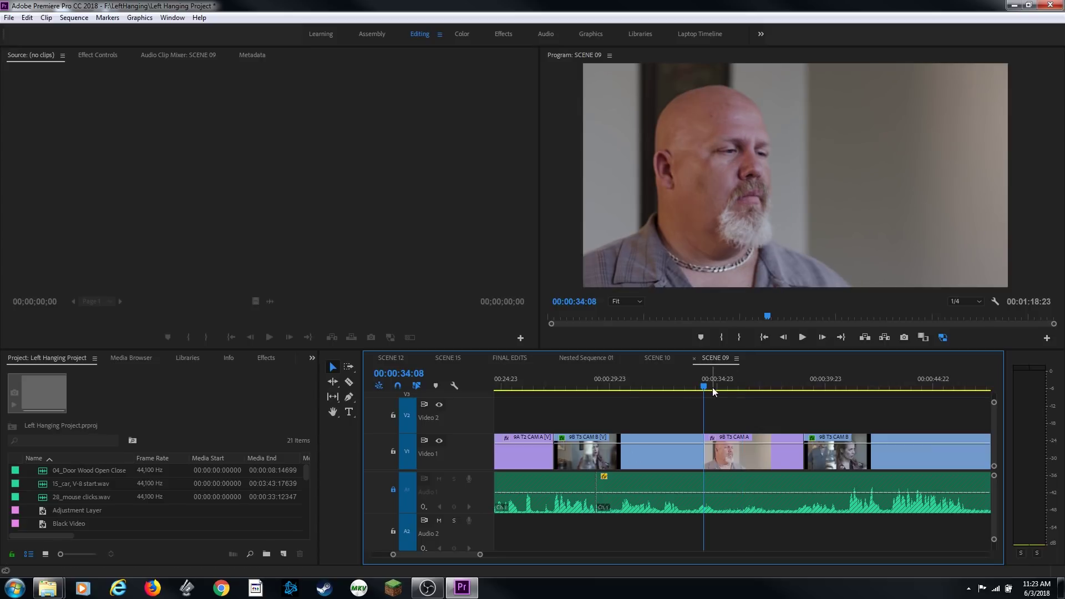
key(ctrl+z)
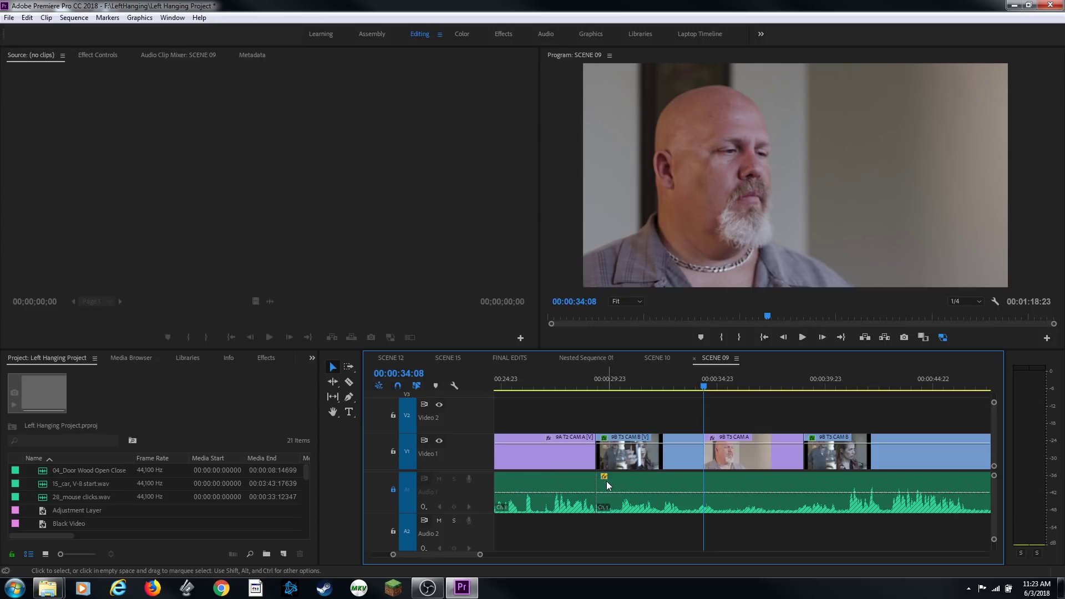
- Unlock the Audio 1 track and reopen the cut at 00:00:29:08 in Trim mode
key(t)
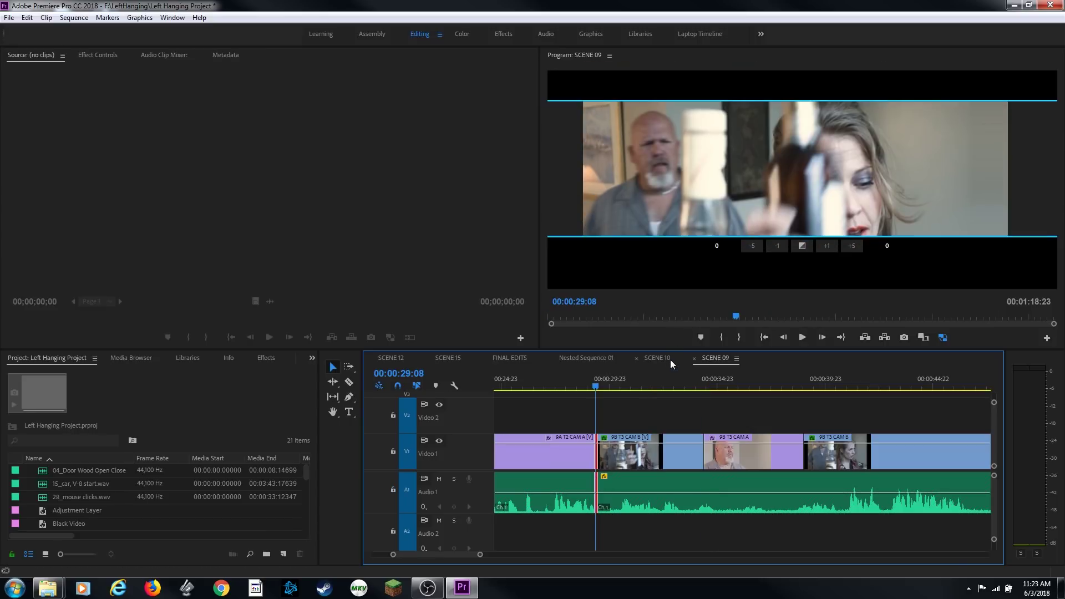
key(grave)
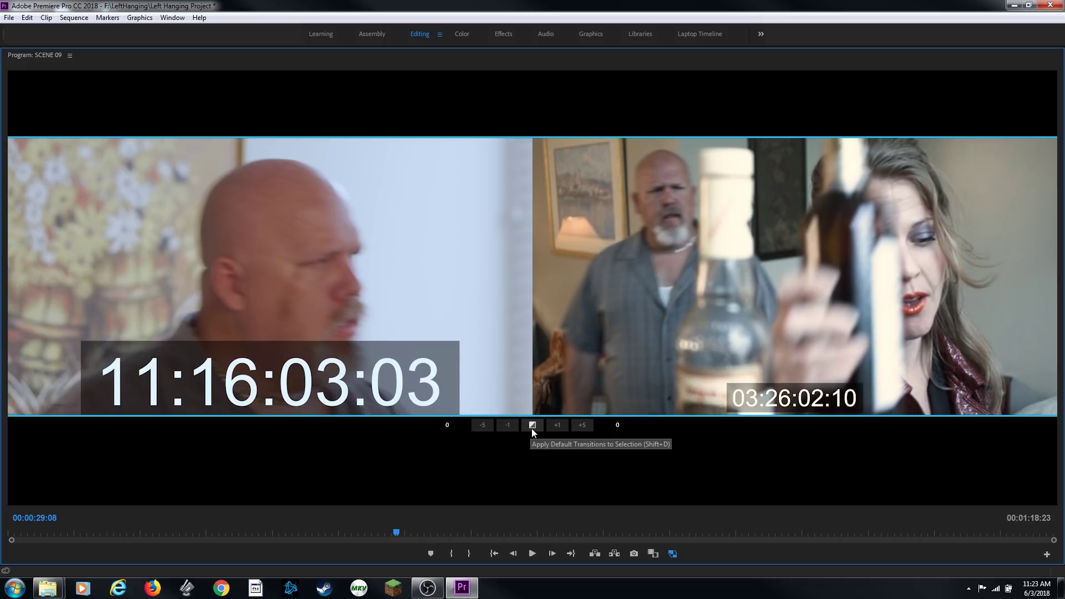
key(grave)
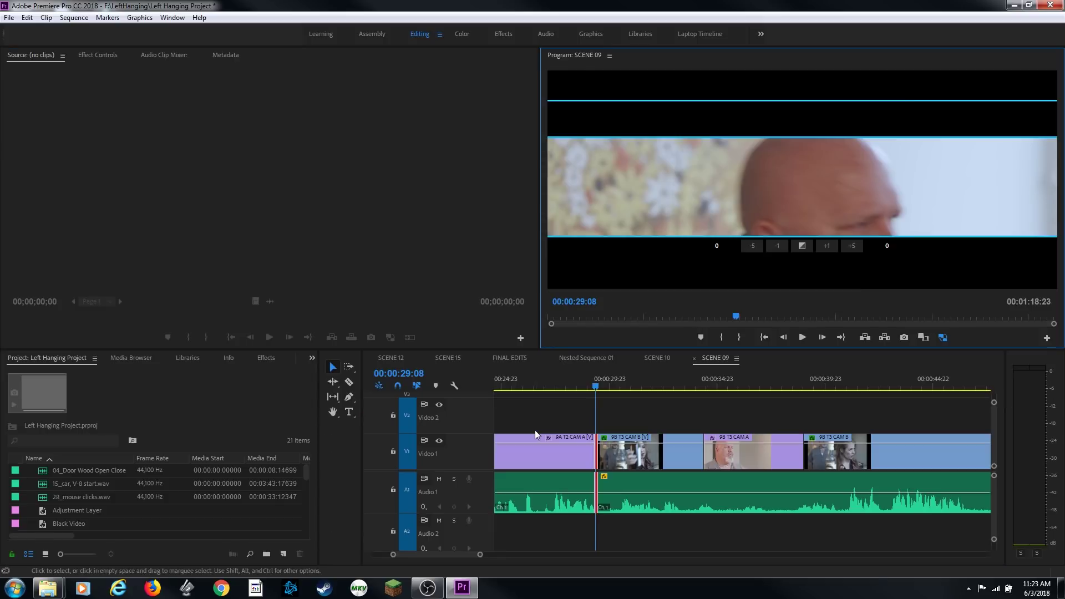
- Try the default video and audio transitions on the cut, play across them, and undo them
click(802, 246)
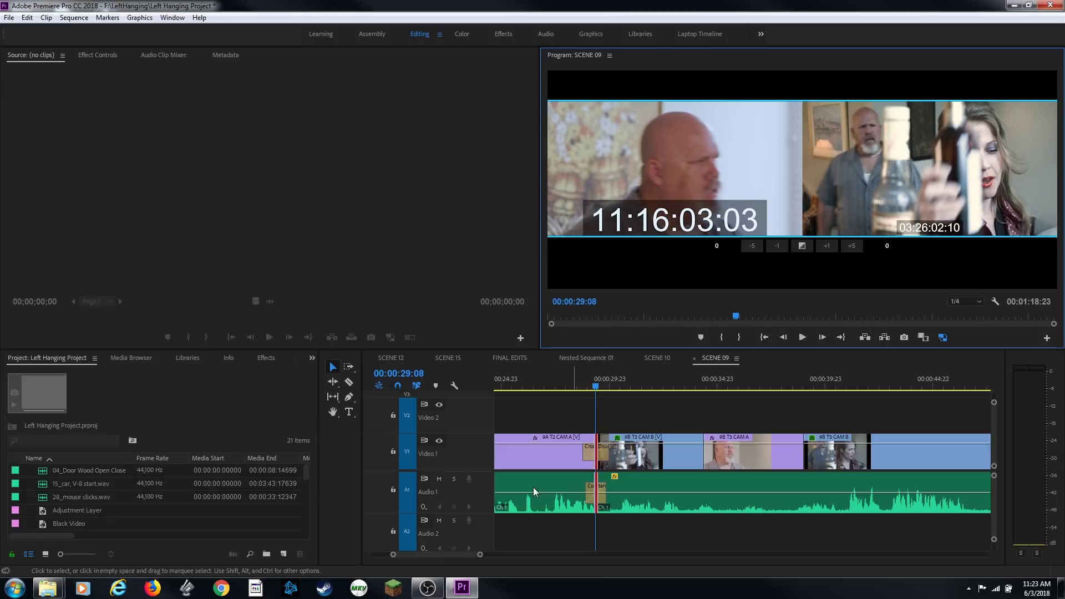
click(578, 382)
key(space)
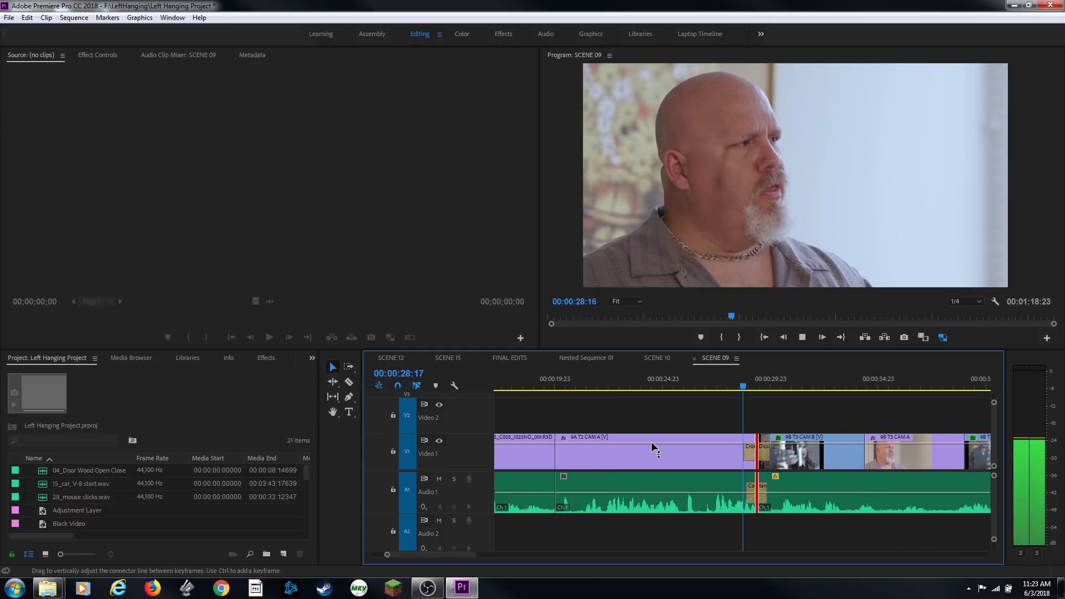
key(ctrl+z)
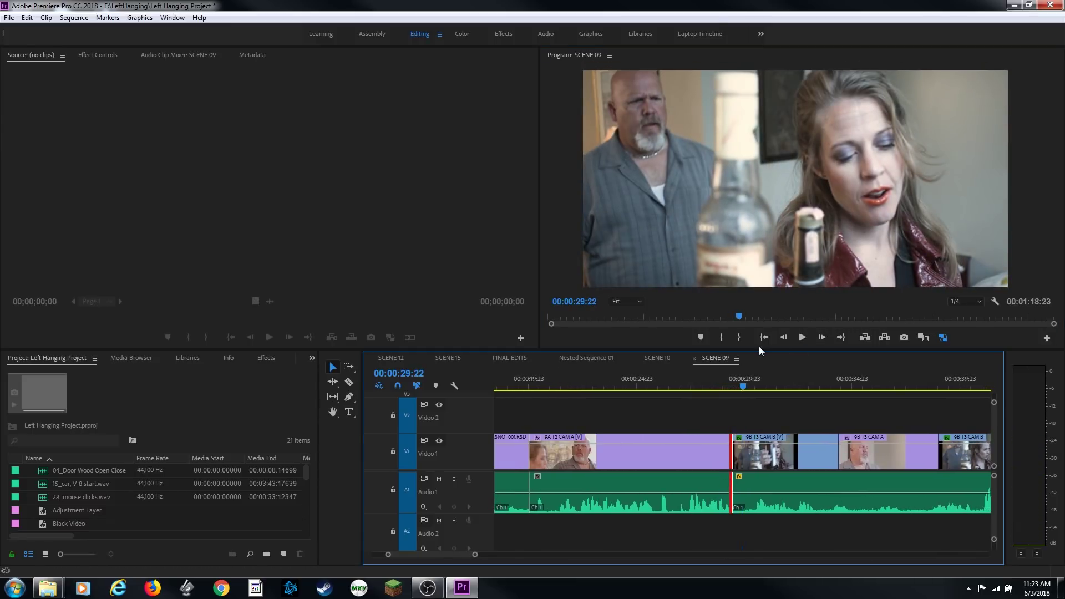
- Open the cut at 00:00:29:08 in the maximized Trim view, switching from incoming to outgoing ripple trim and finally to rolling trim
key(t)
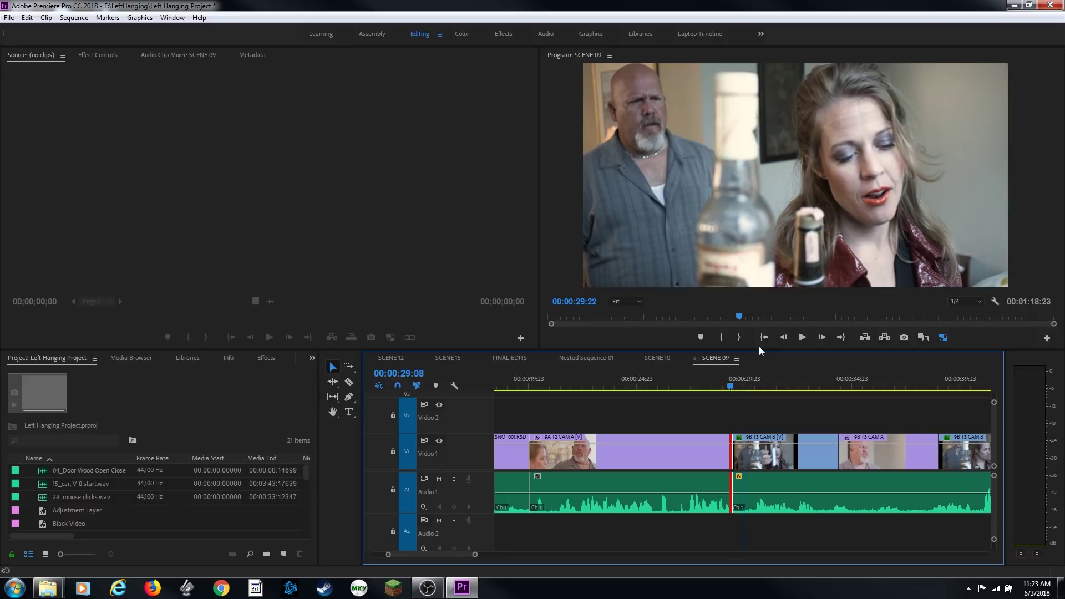
key(grave)
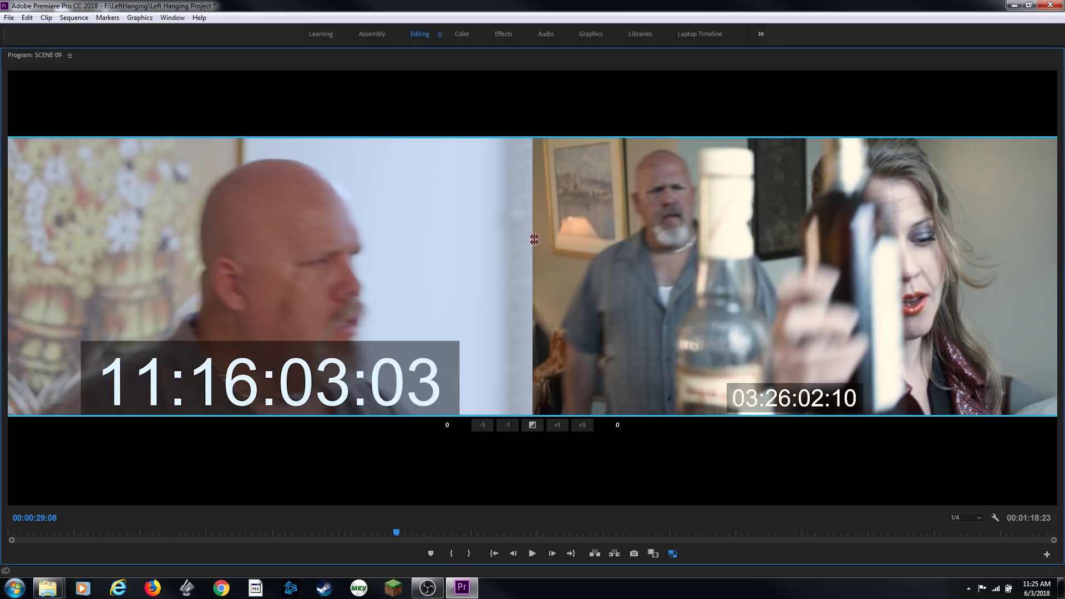
click(567, 249)
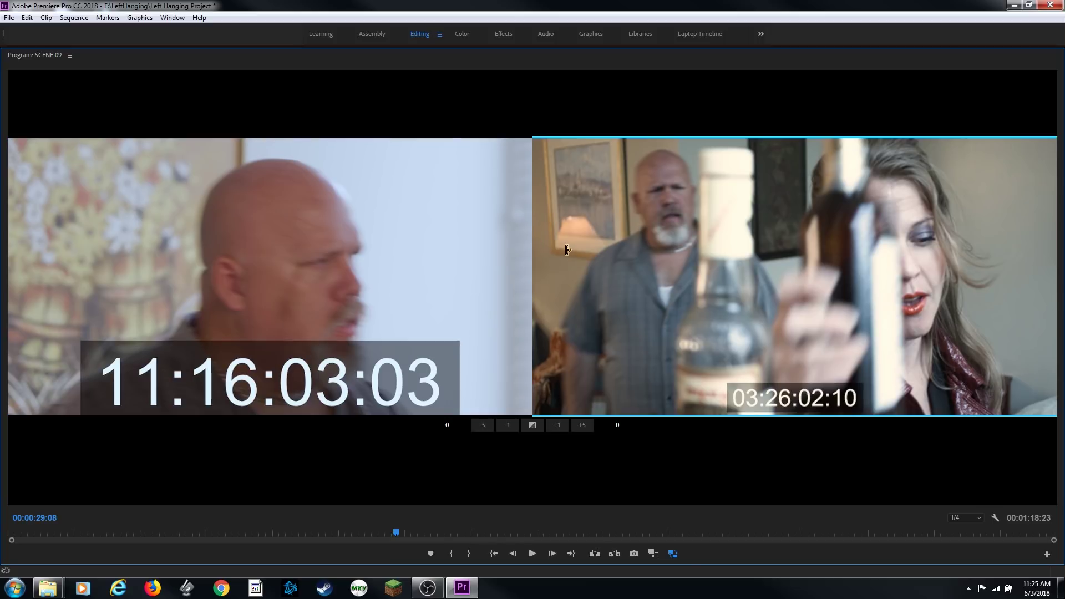
click(420, 247)
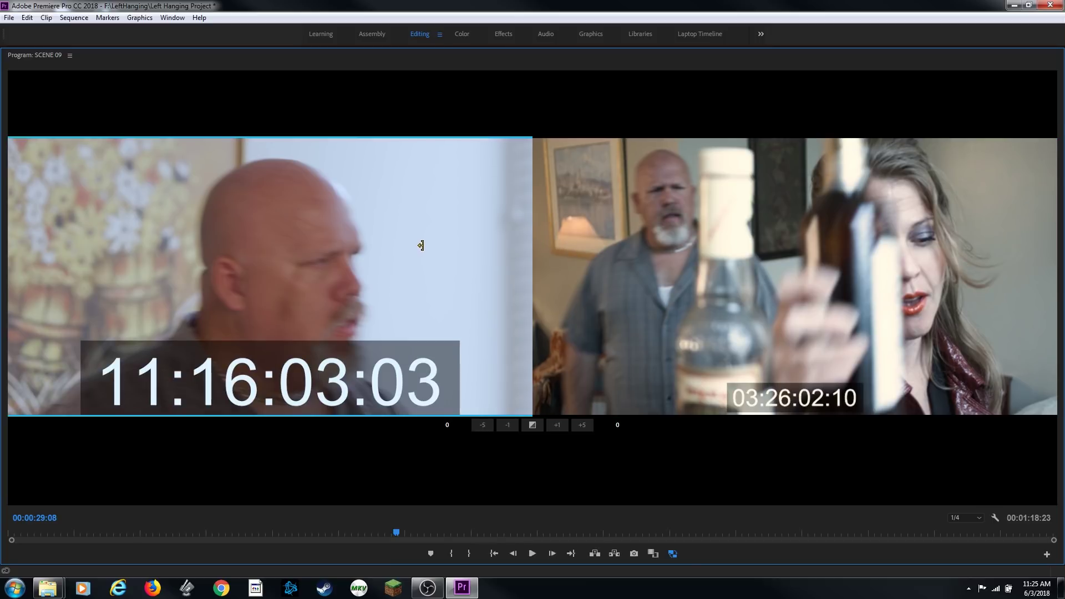
click(533, 255)
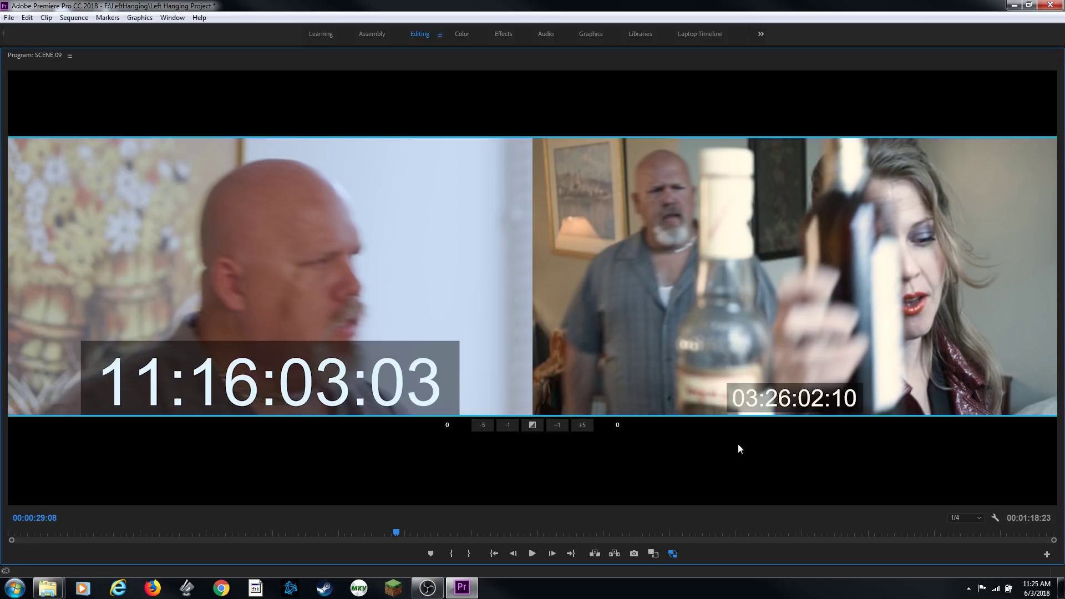
- Roll the cut earlier to -6 frames in one-frame trims and on to -21 frames in five-frame trims
key(ctrl+Left)
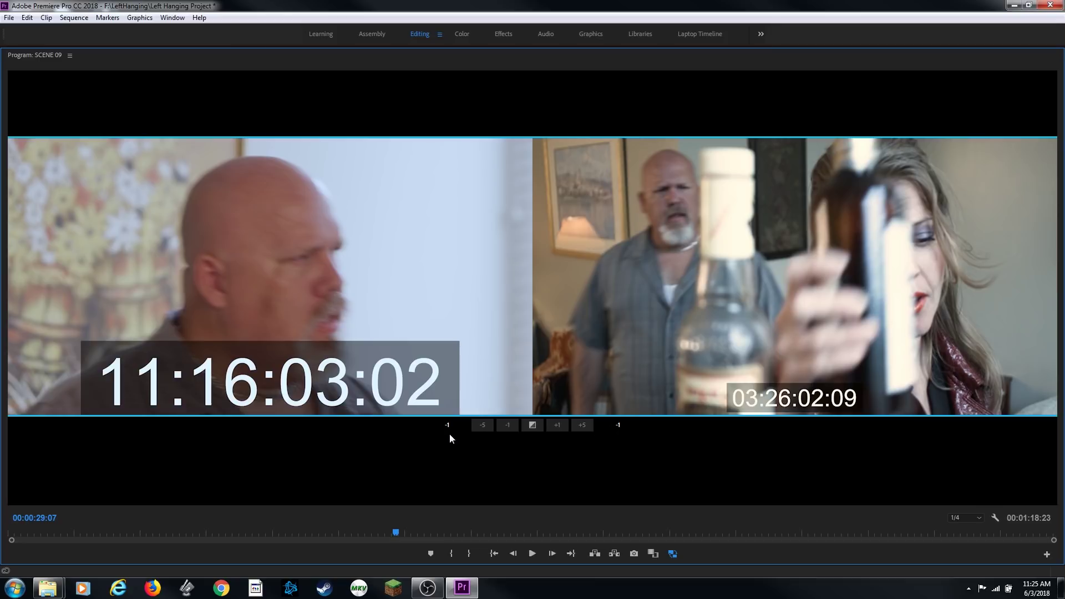
key(ctrl+Left)
key(ctrl+Left)
key(ctrl+Left)
key(ctrl+Left)
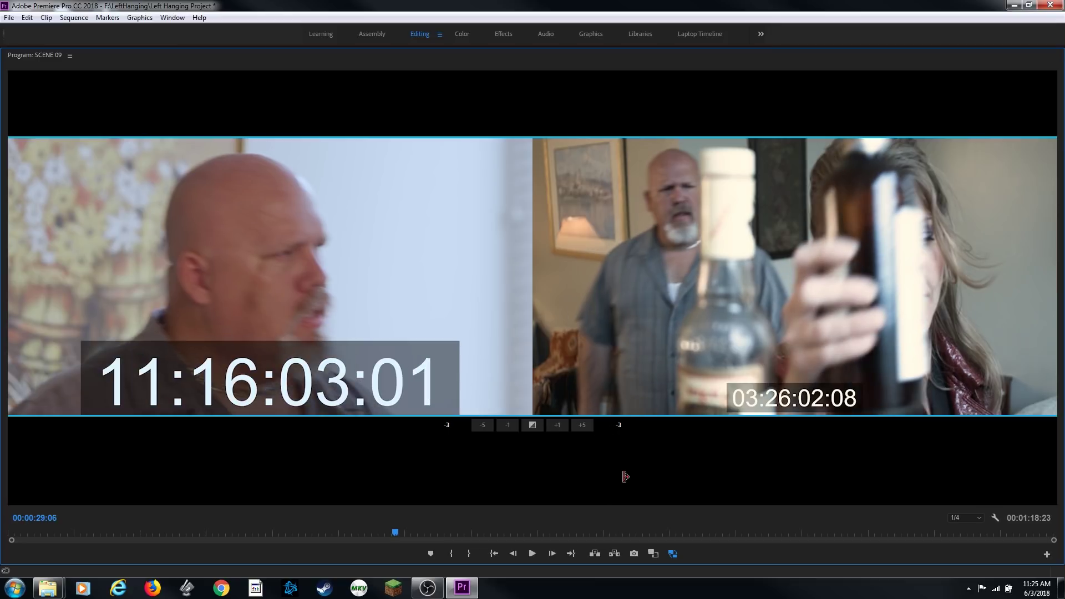
key(ctrl+Left)
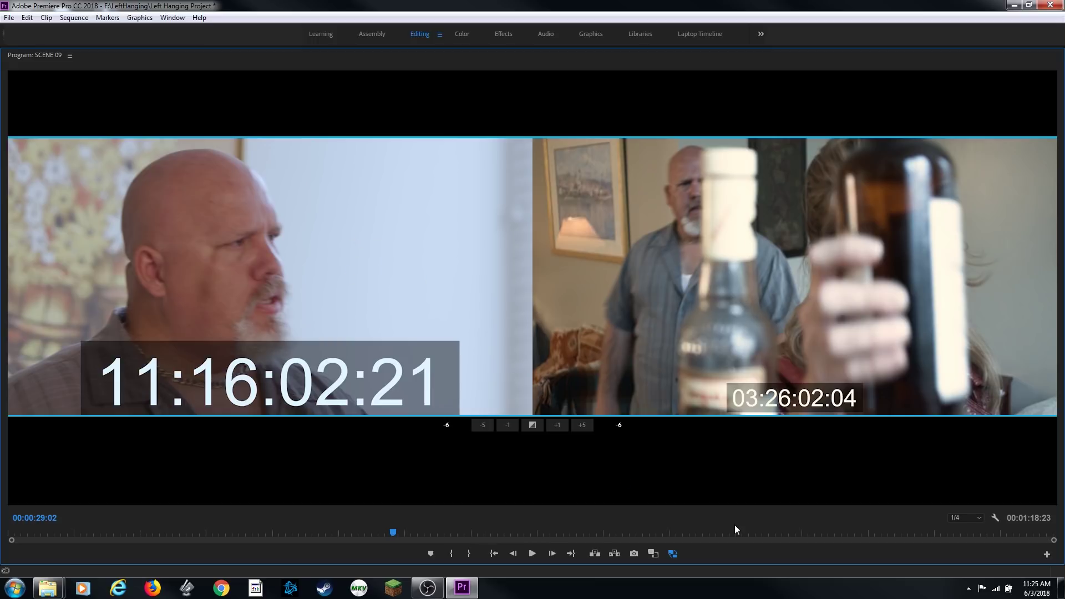
key(ctrl+shift+Left)
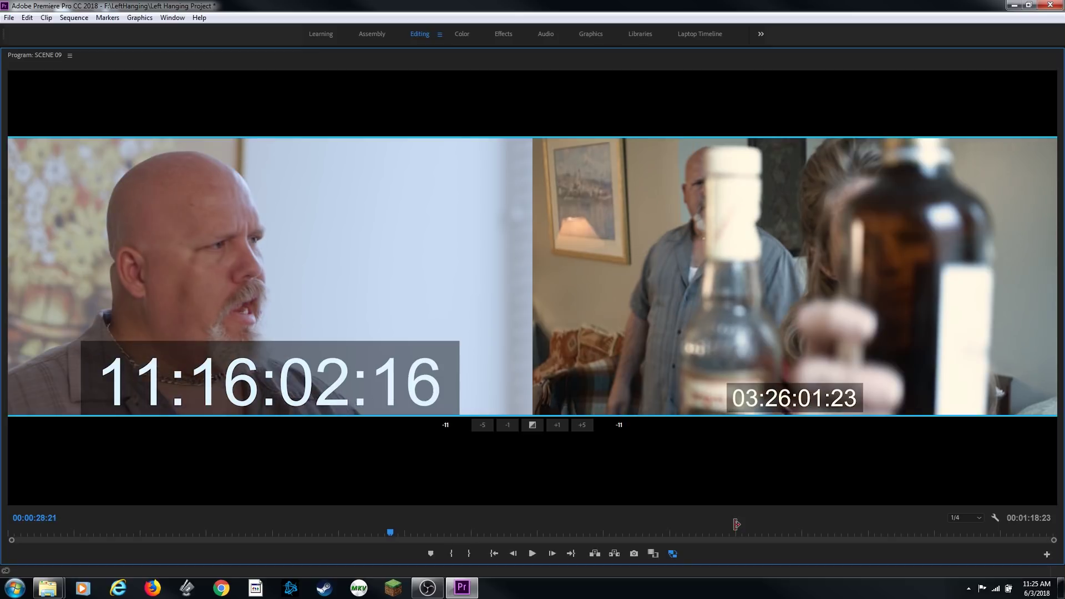
key(ctrl+shift+Left)
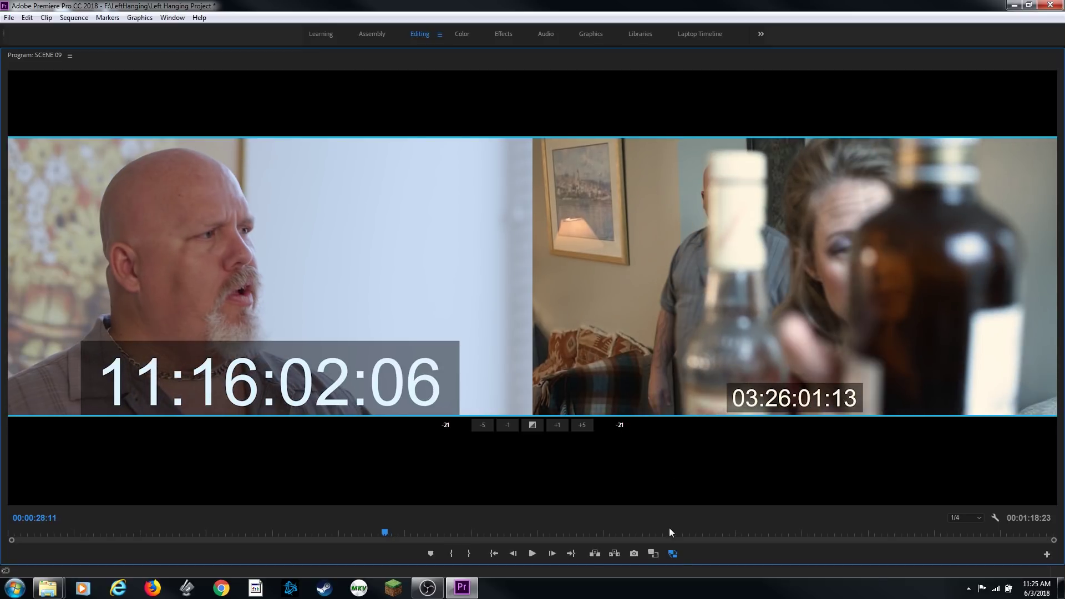
- Roll the cut forward again to -6 frames in five-frame trims and to 0 in one-frame trims
key(ctrl+shift+Right)
key(ctrl+shift+Right)
key(ctrl+shift+Right)
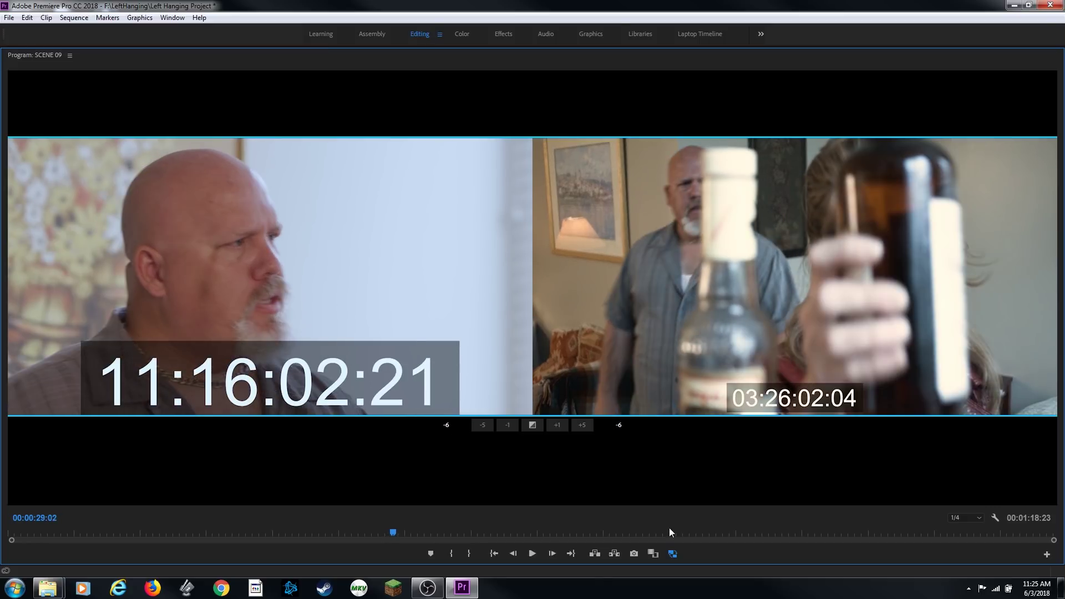
key(ctrl+Right)
key(ctrl+Right)
key(ctrl+Right)
key(ctrl+Right)
key(ctrl+Right)
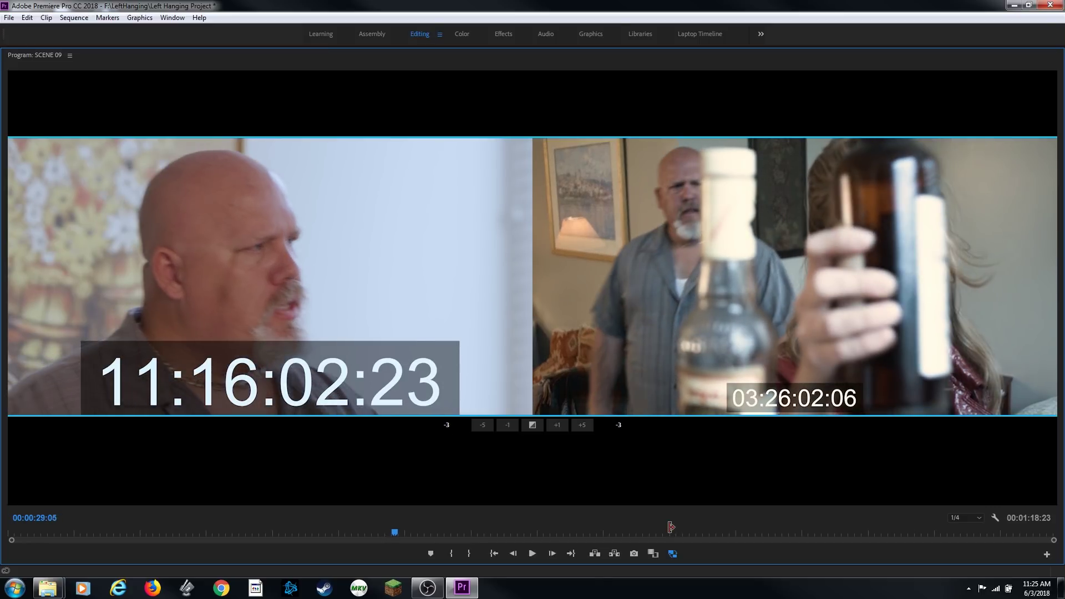
key(ctrl+Right)
key(ctrl+Right)
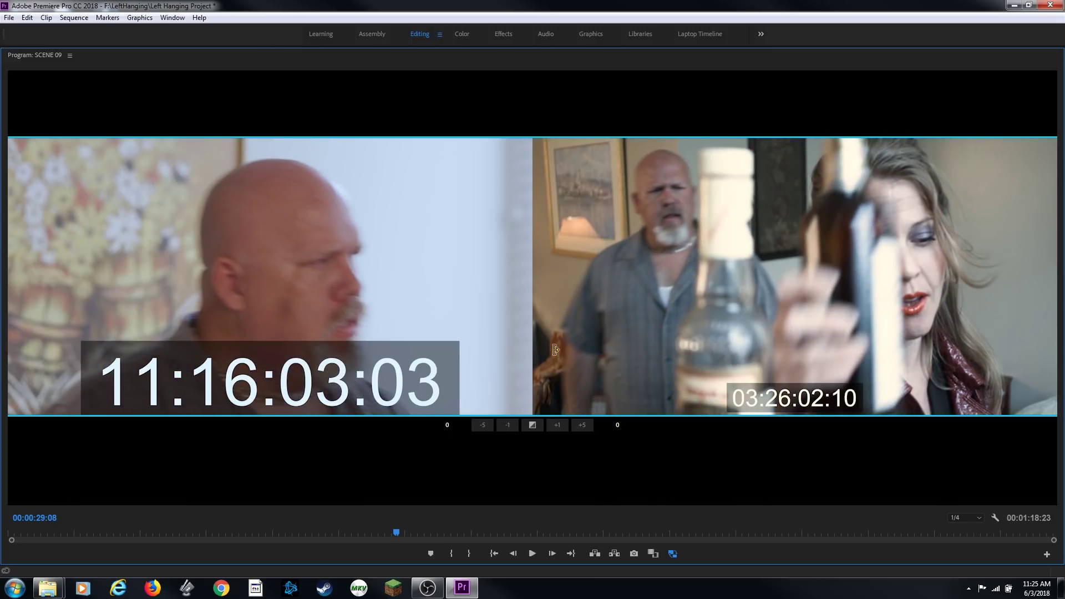
- Ripple trim the incoming clip's start forward to 03:26:02:15, and bring it back to 03:26:02:11 in one-frame trims
click(583, 266)
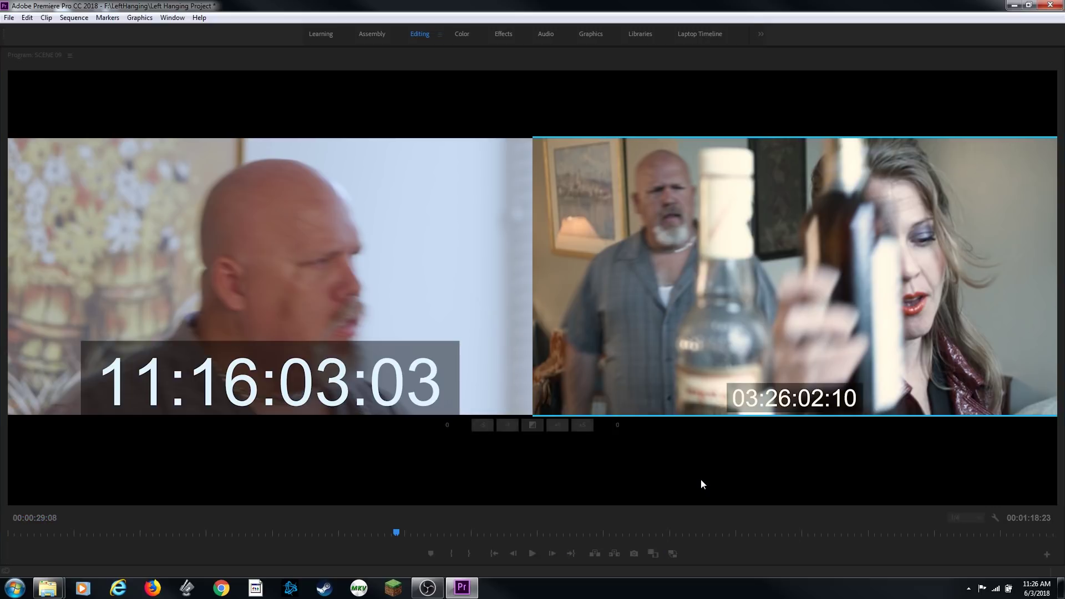
drag(700, 484, 826, 299)
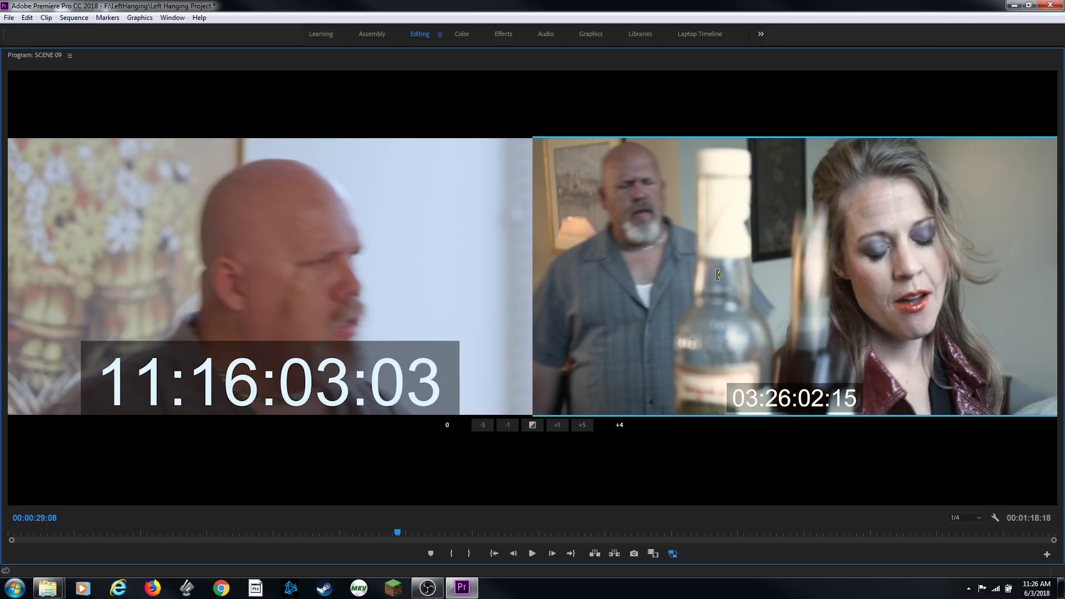
key(ctrl+Left)
key(ctrl+Left)
key(ctrl+Left)
key(ctrl+Left)
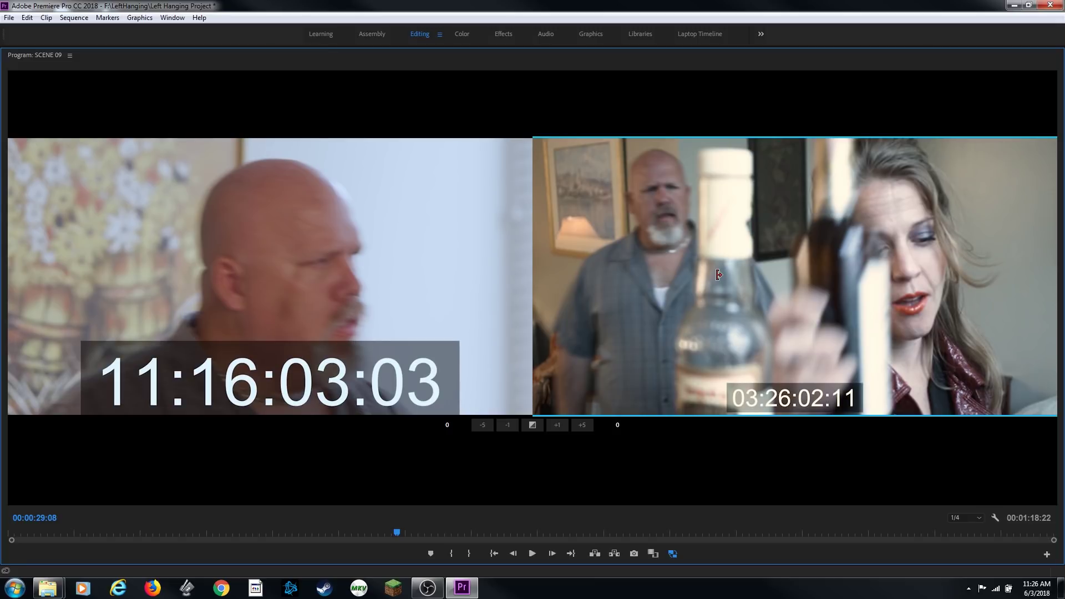
- Switch the cut from outgoing ripple trim to incoming ripple trim and finally to a rolling trim of both clips
click(448, 230)
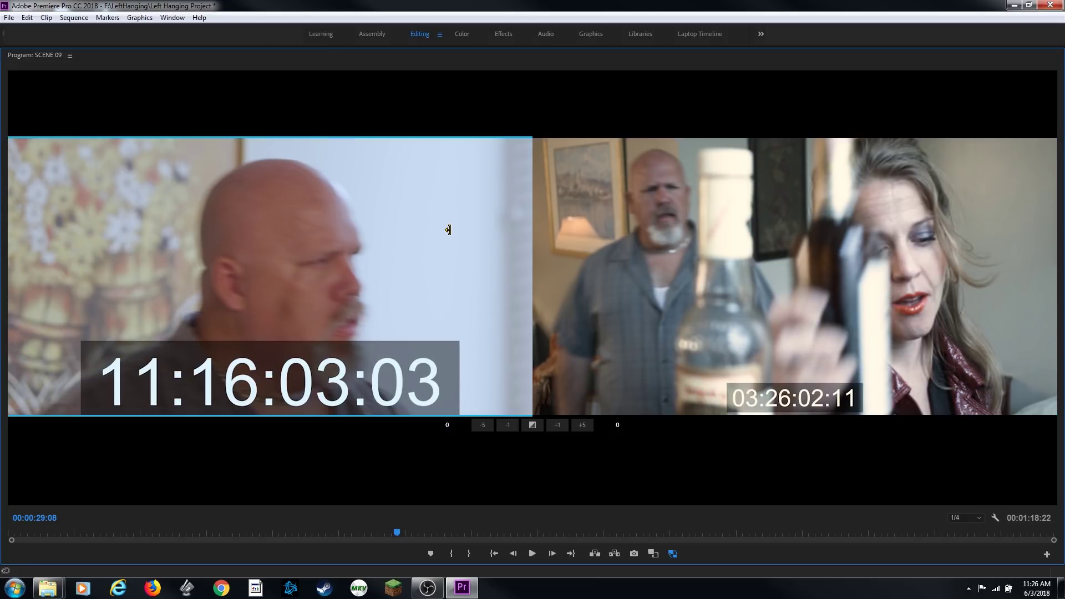
click(638, 252)
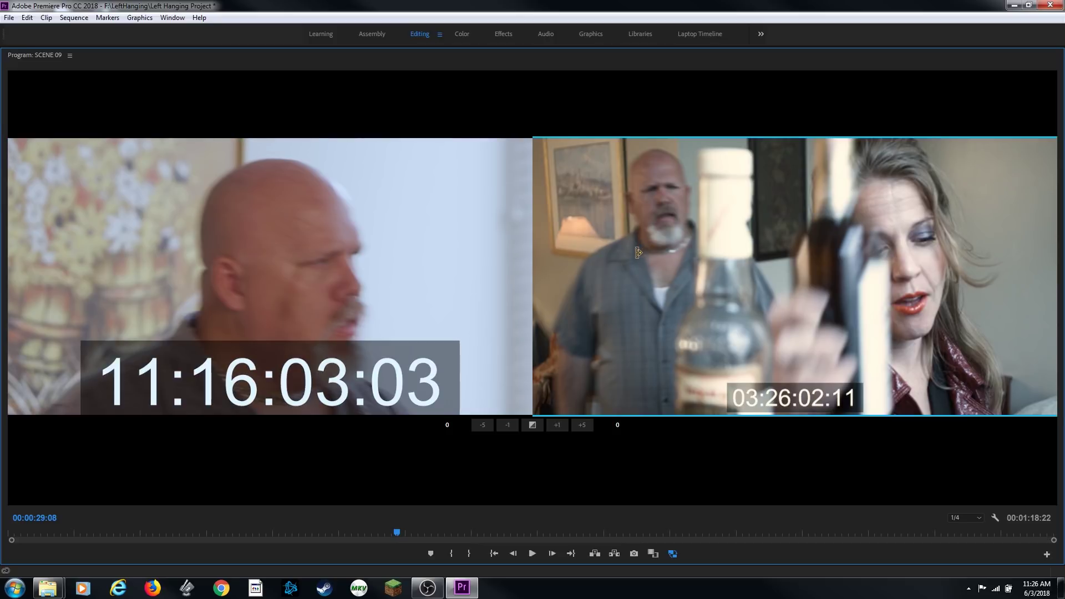
drag(534, 222, 542, 273)
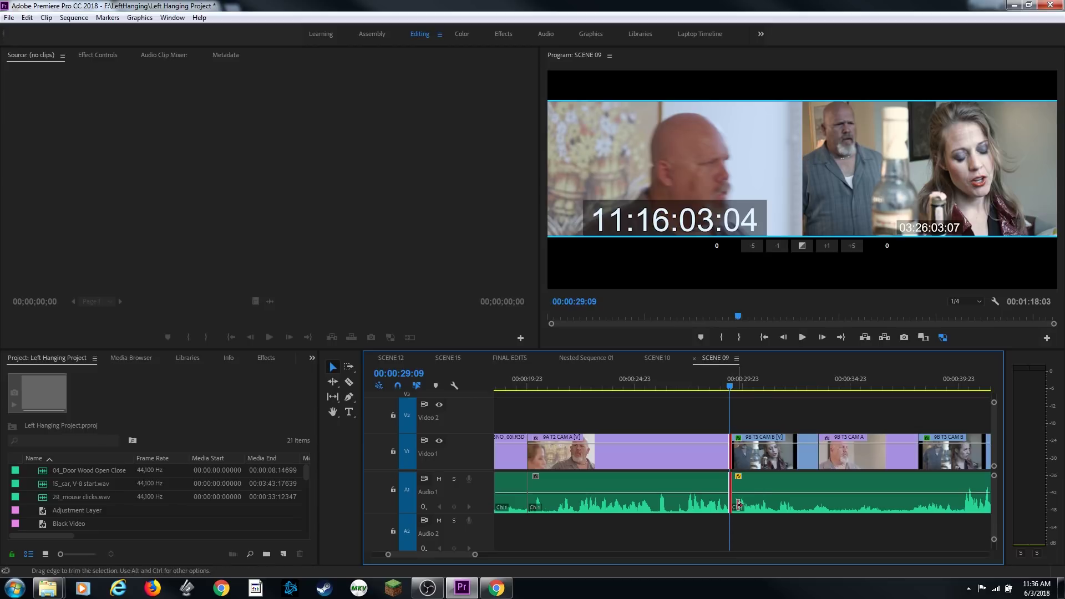
- Ripple trim the incoming clip's start 29 frames earlier with a dynamic reverse-playback trim
click(824, 173)
key(j)
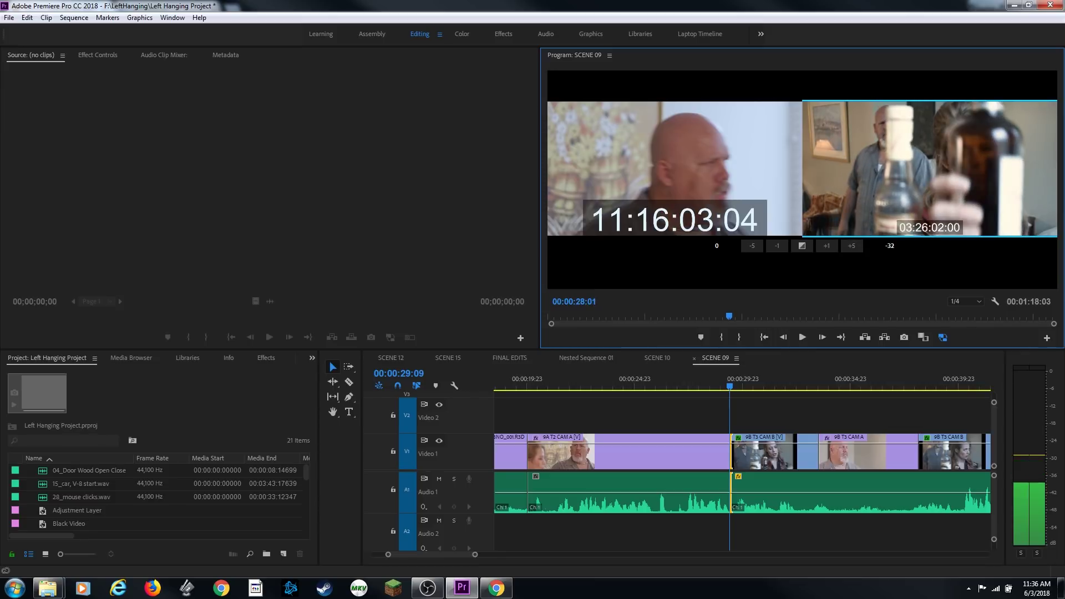
key(k)
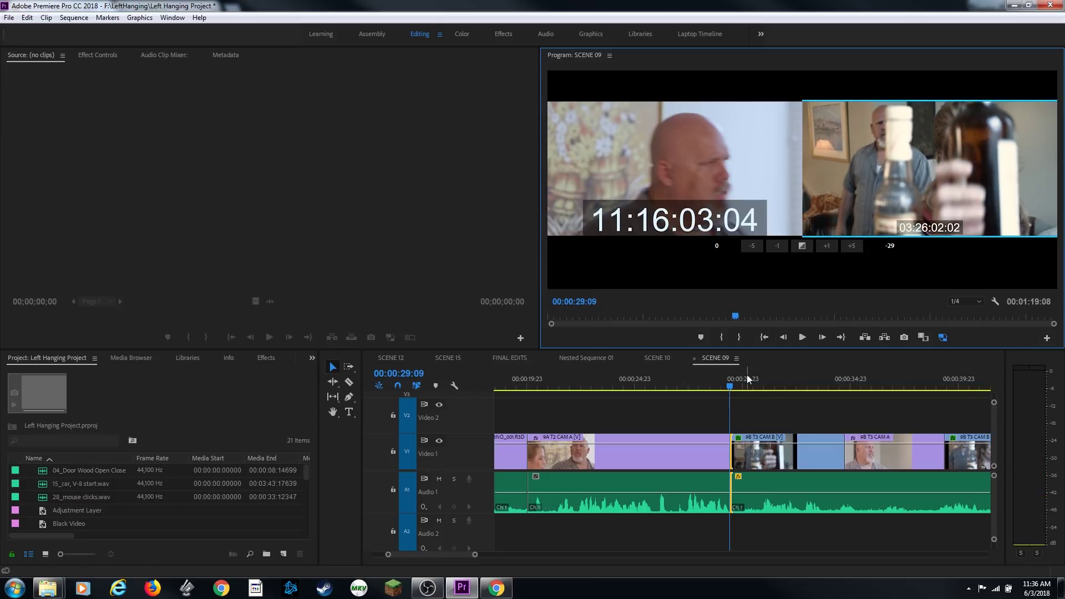
- Play across the trimmed cut to review it, and undo the incoming clip's ripple trim
key(space)
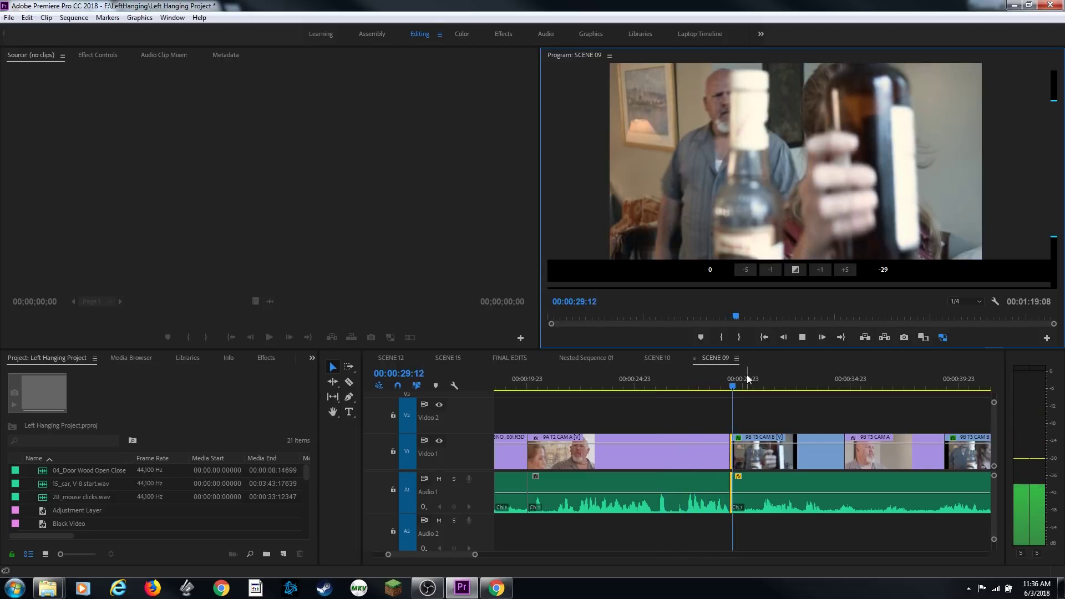
key(space)
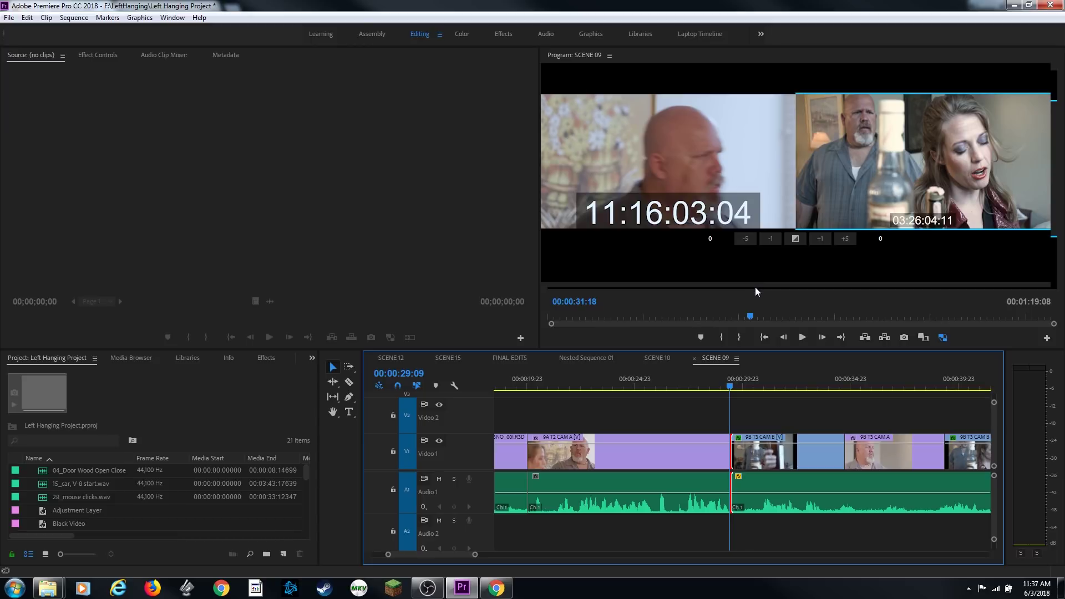
drag(782, 320, 756, 411)
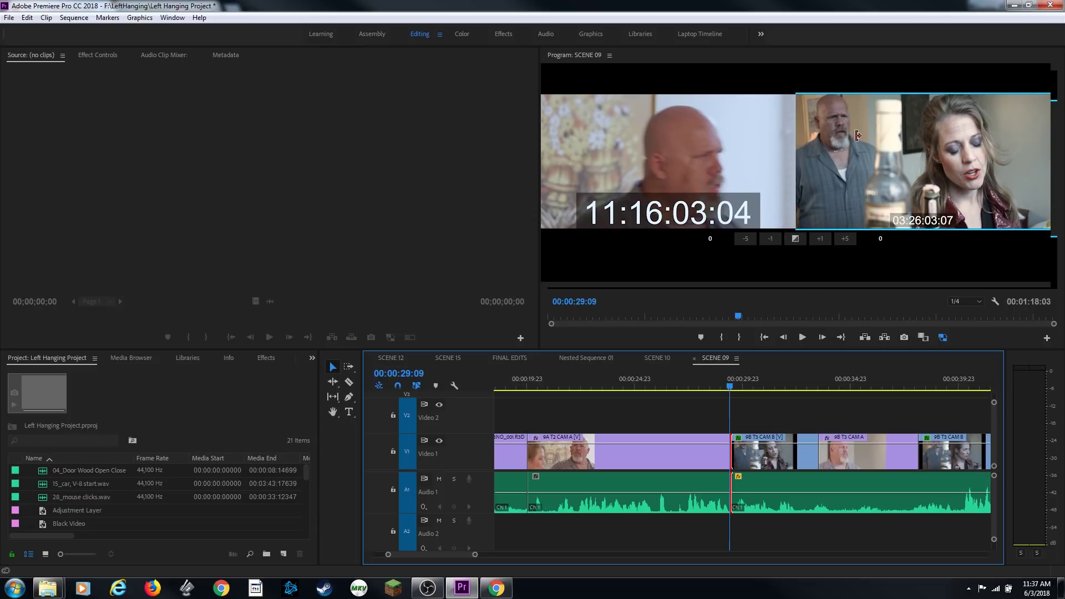
- Roll the cut 89 frames earlier to 00:00:25:16 with a dynamic rolling trim, and undo it
click(794, 142)
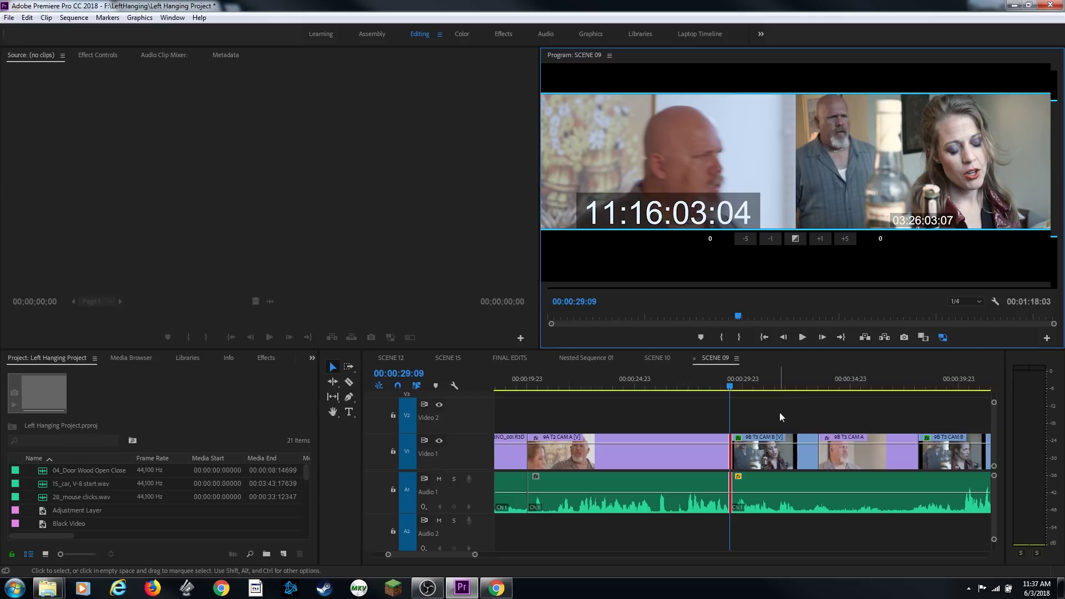
key(space)
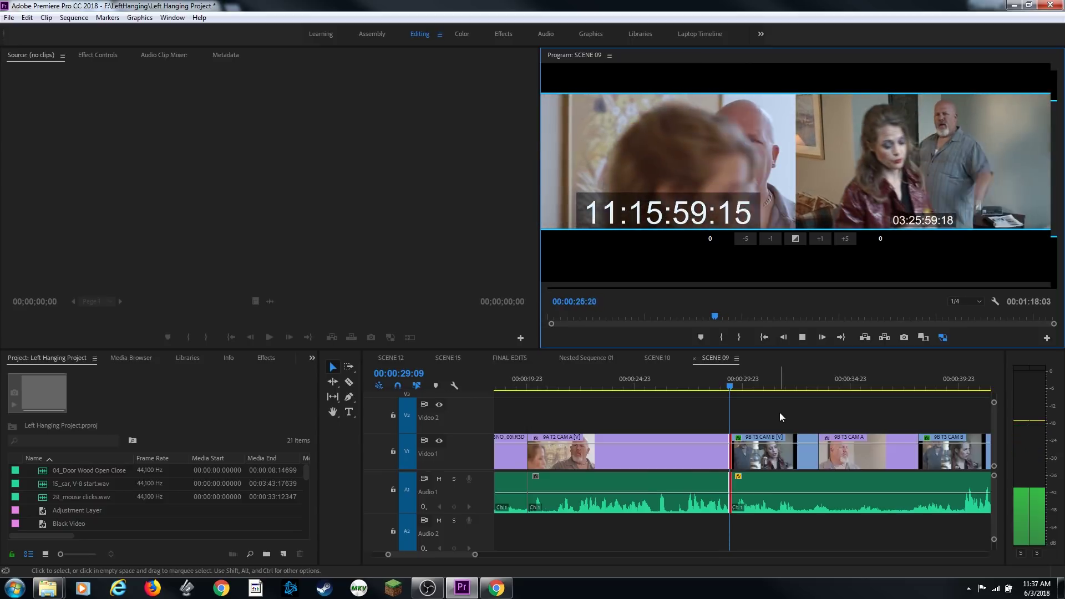
key(k)
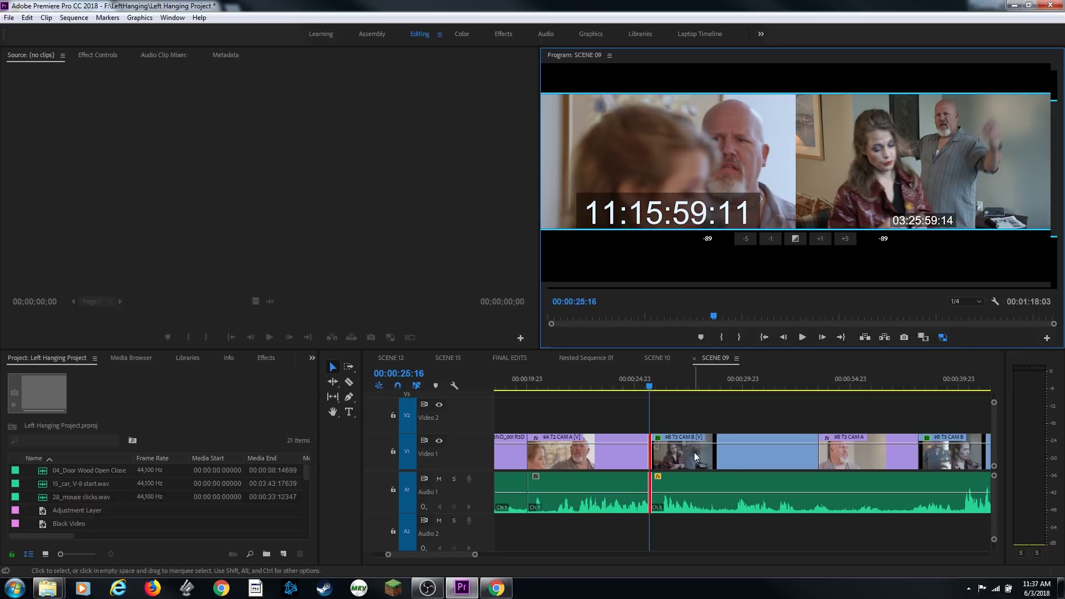
key(ctrl+z)
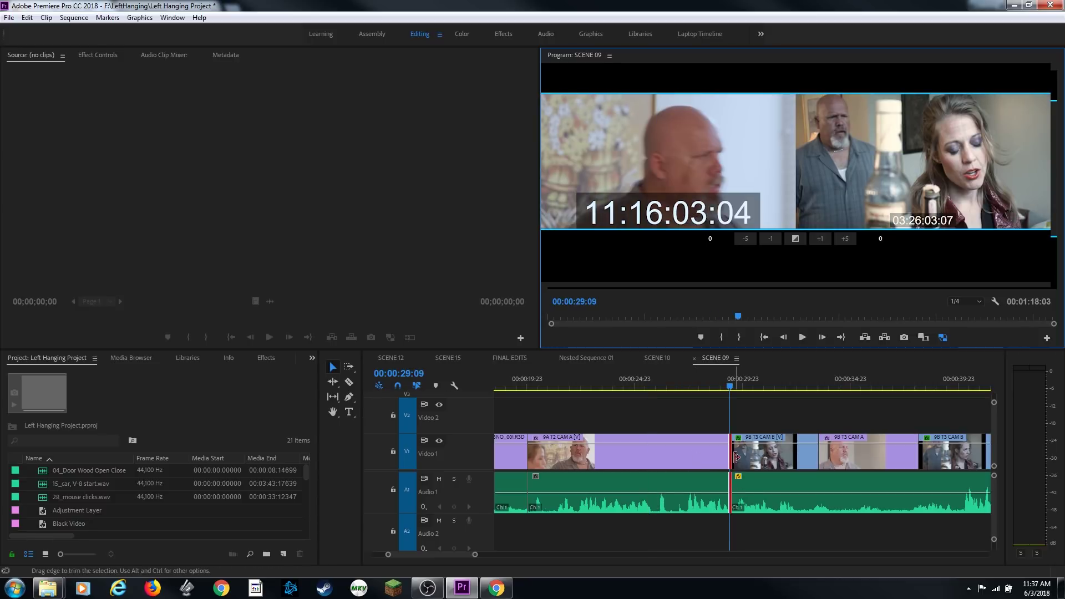
- Try to roll the cut at 00:00:29:09 later with a dynamic forward-playback trim
key(space)
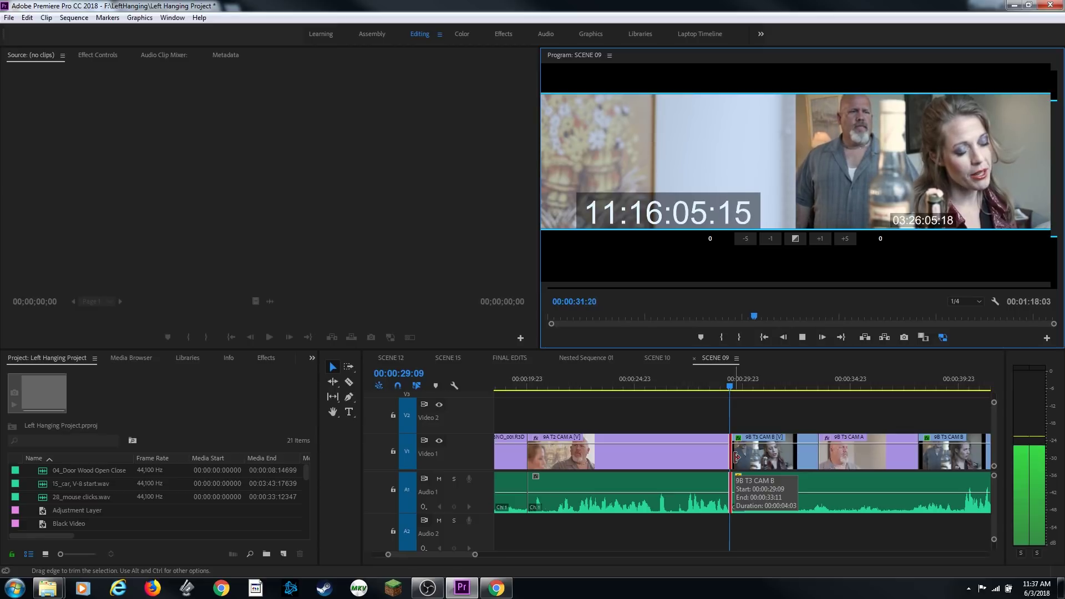
key(k)
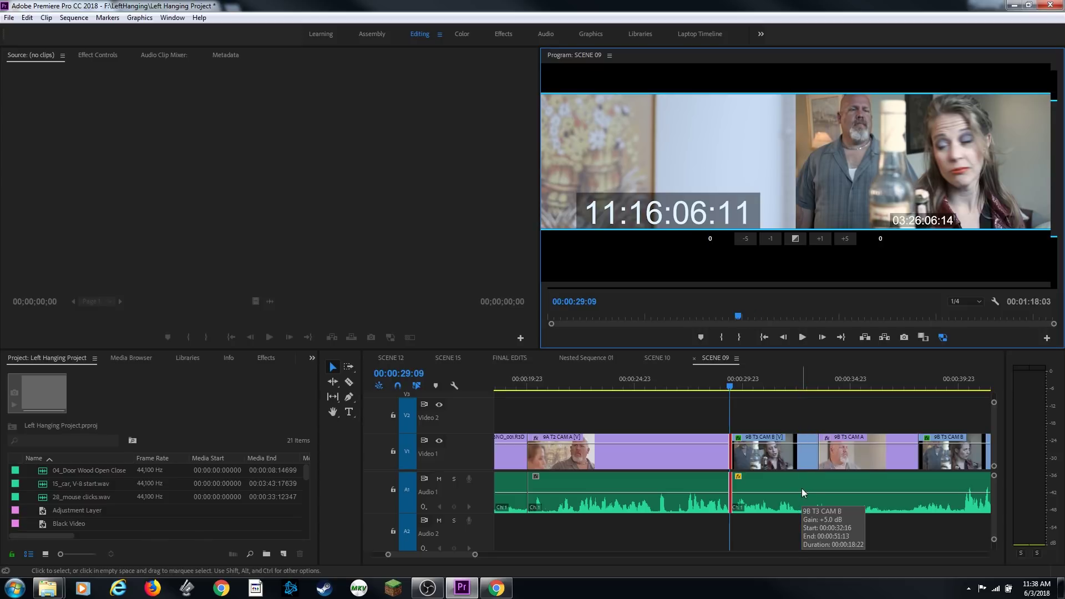
drag(802, 489, 736, 502)
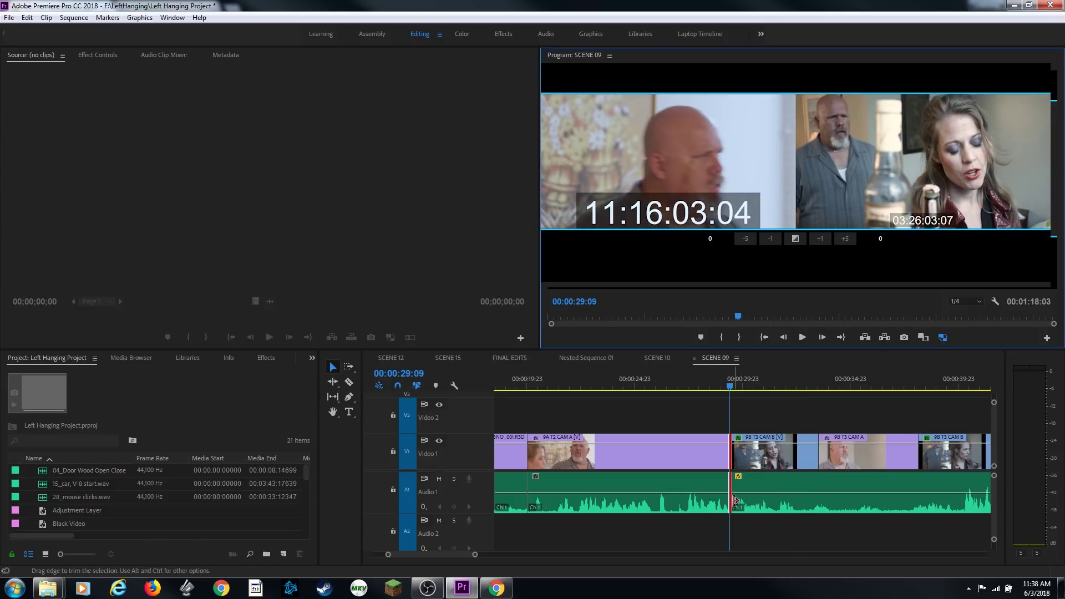
- Ripple trim the incoming clip's start earlier with dynamic playback, and trim it forward again by 31 frames
click(822, 161)
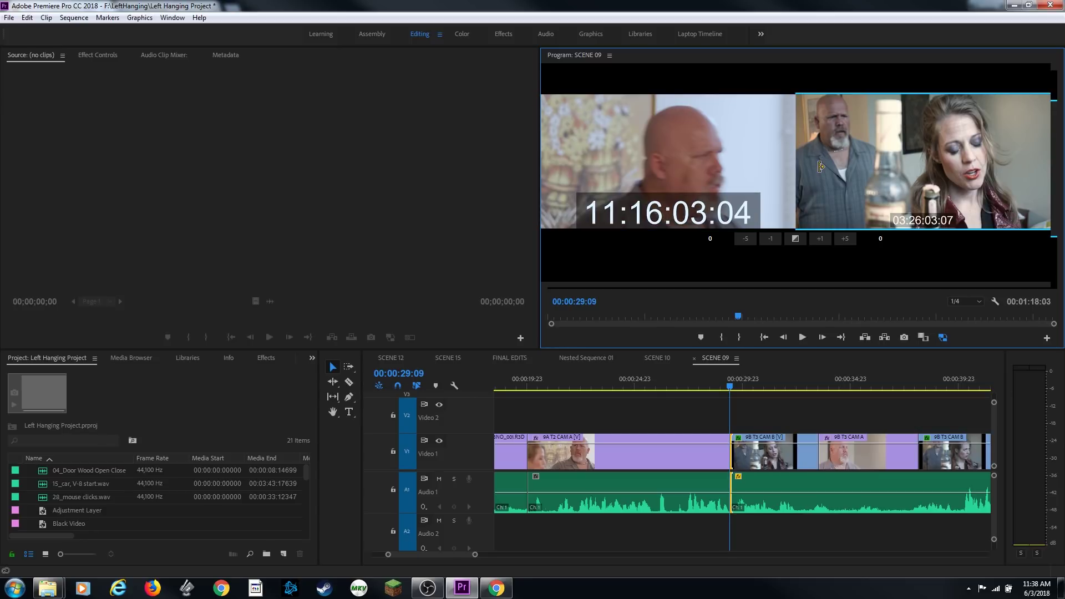
click(840, 334)
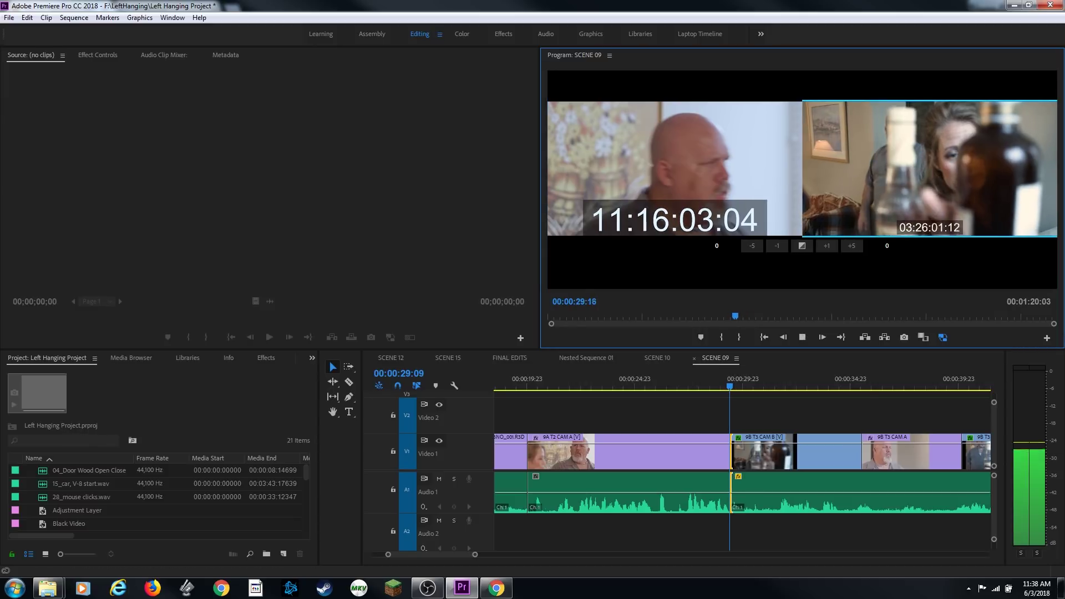
key(k)
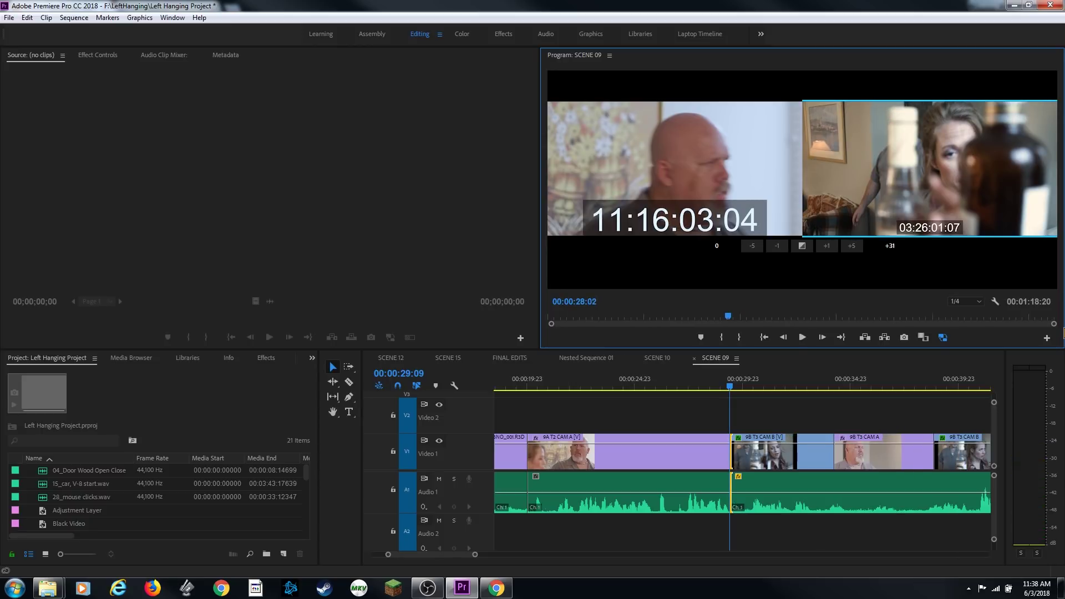